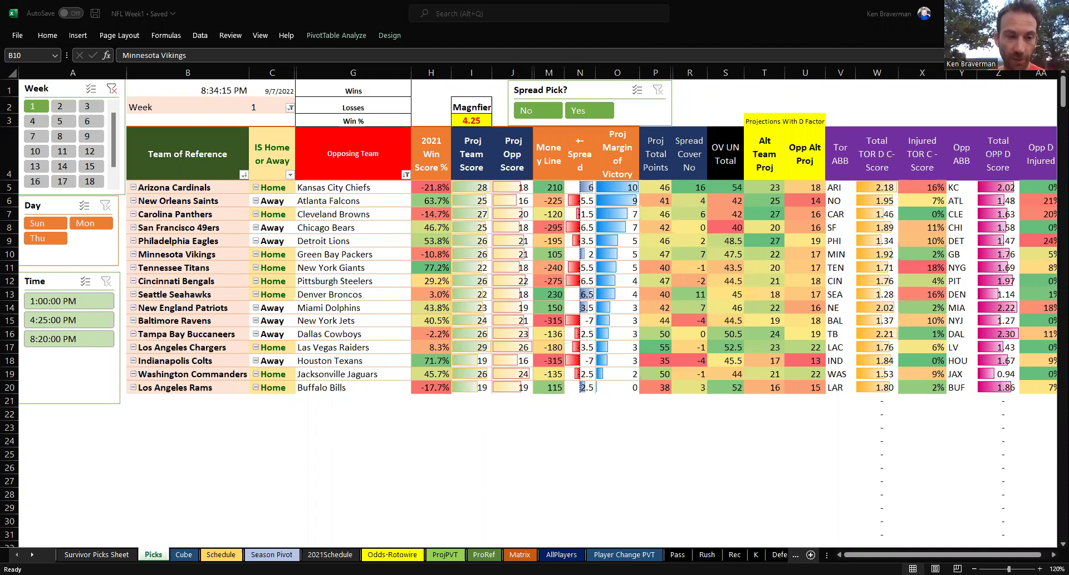
# Step: Open the Survivor Picks Sheet and look over the week 7 and week 1 picks
pyautogui.click(97, 554)
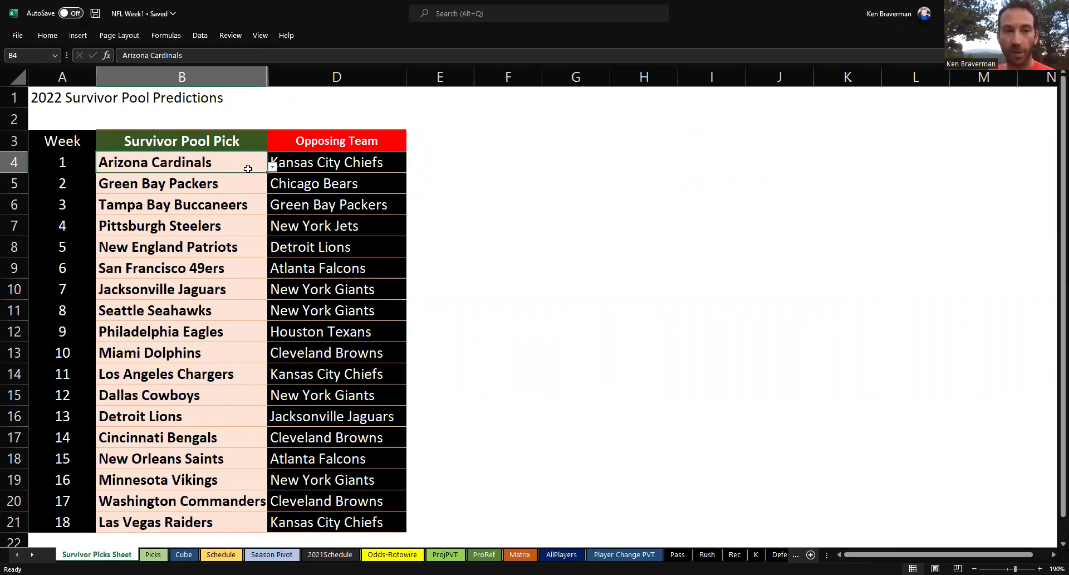
pyautogui.click(222, 294)
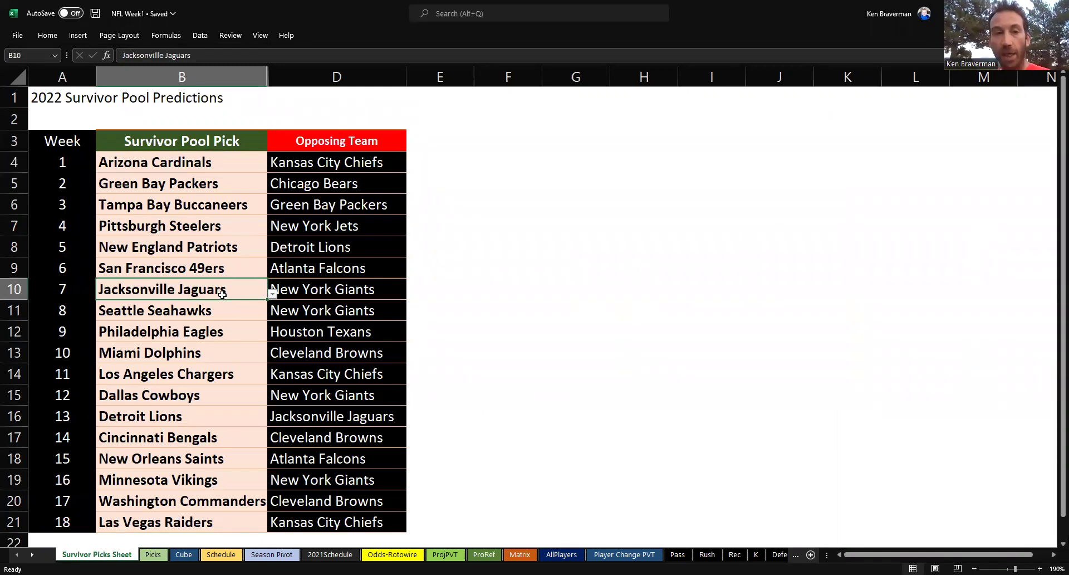
pyautogui.click(204, 164)
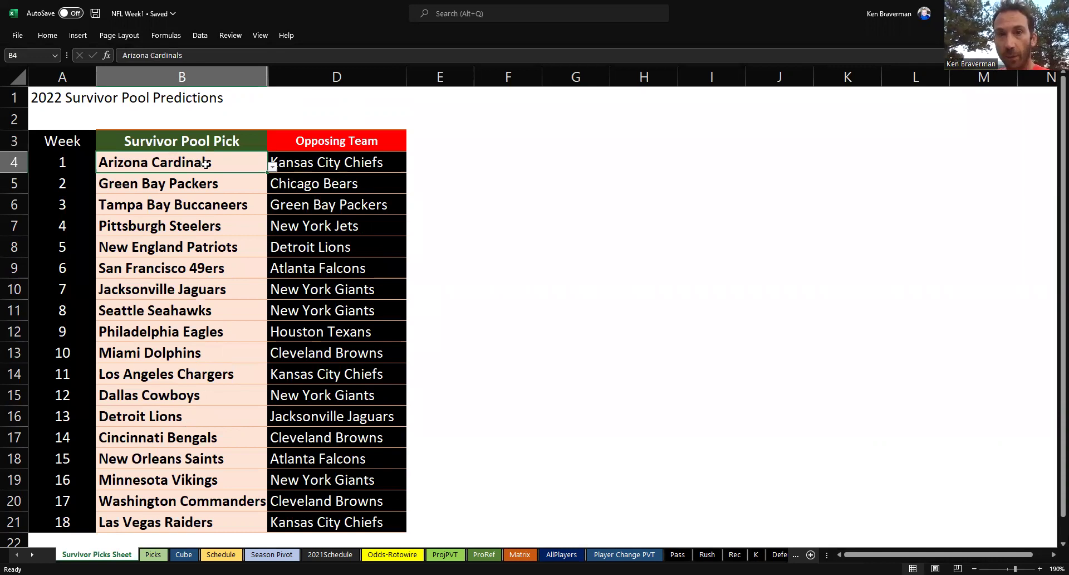
# Step: Change the week 2 pick to Arizona Cardinals and select the duplicated week 1 and 2 picks
pyautogui.click(219, 187)
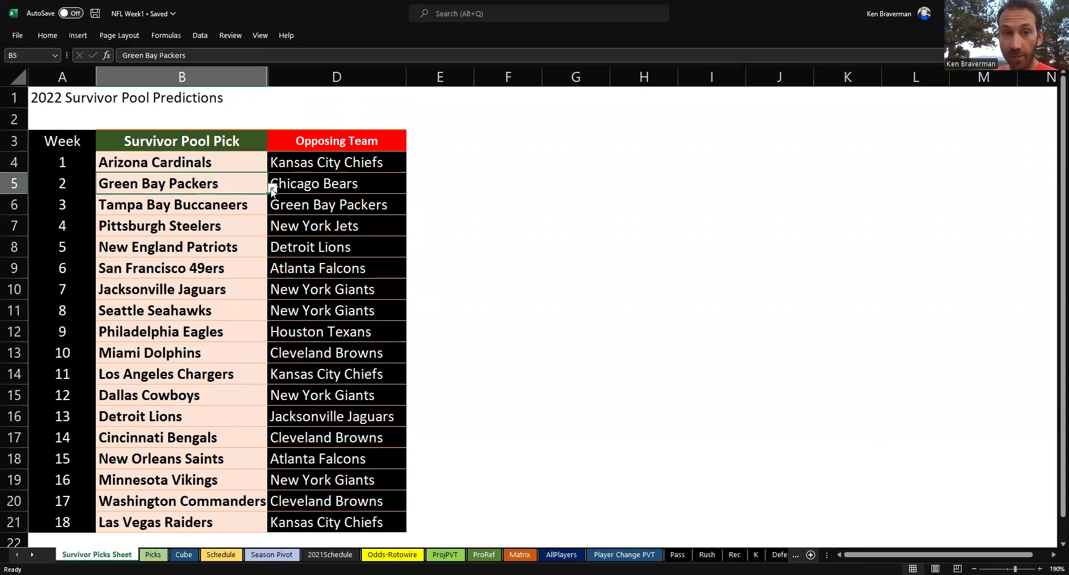
pyautogui.click(272, 189)
pyautogui.scroll(4, 273, 203)
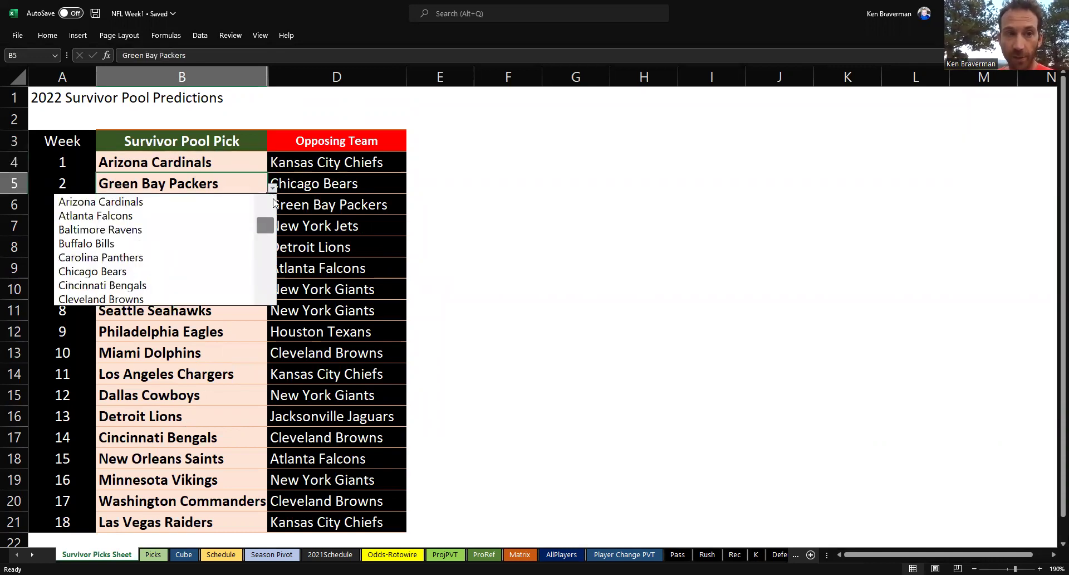
pyautogui.click(234, 202)
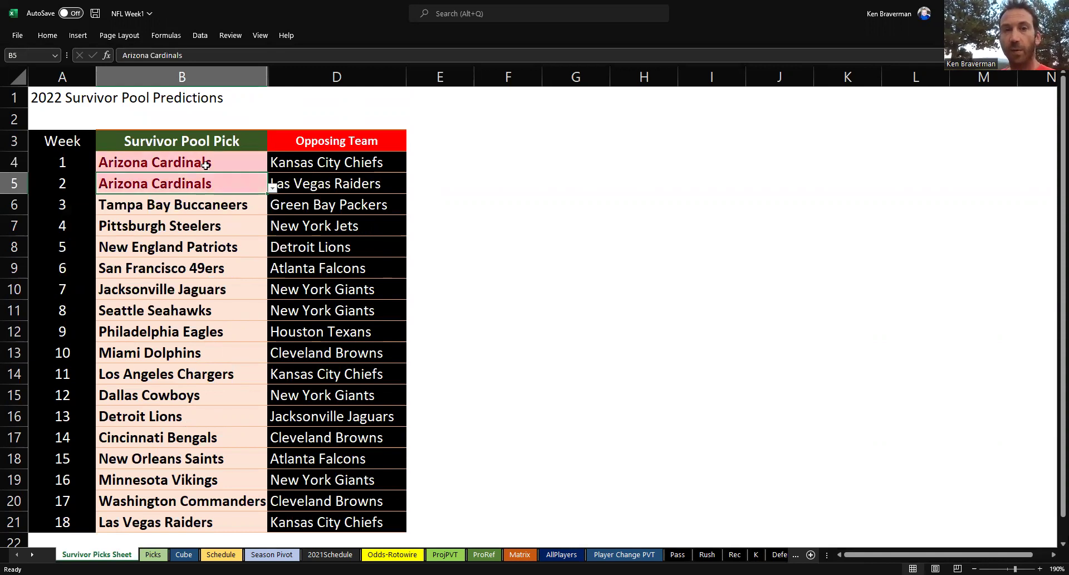
pyautogui.moveTo(205, 165); pyautogui.dragTo(208, 181)
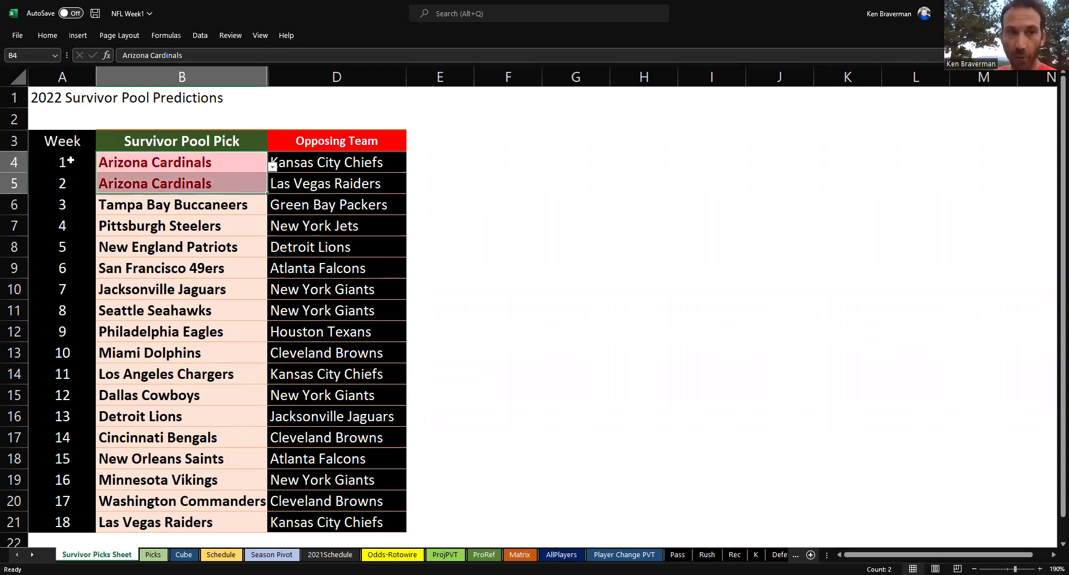
pyautogui.moveTo(71, 160); pyautogui.dragTo(167, 416)
# Step: Restore Green Bay Packers as the week 2 survivor pick
pyautogui.click(229, 190)
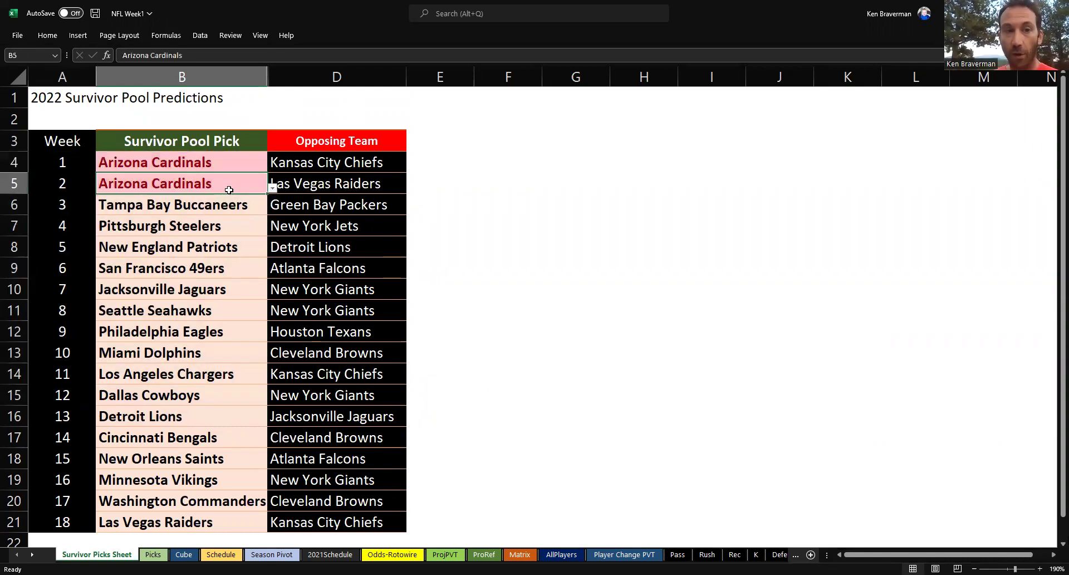
pyautogui.click(272, 188)
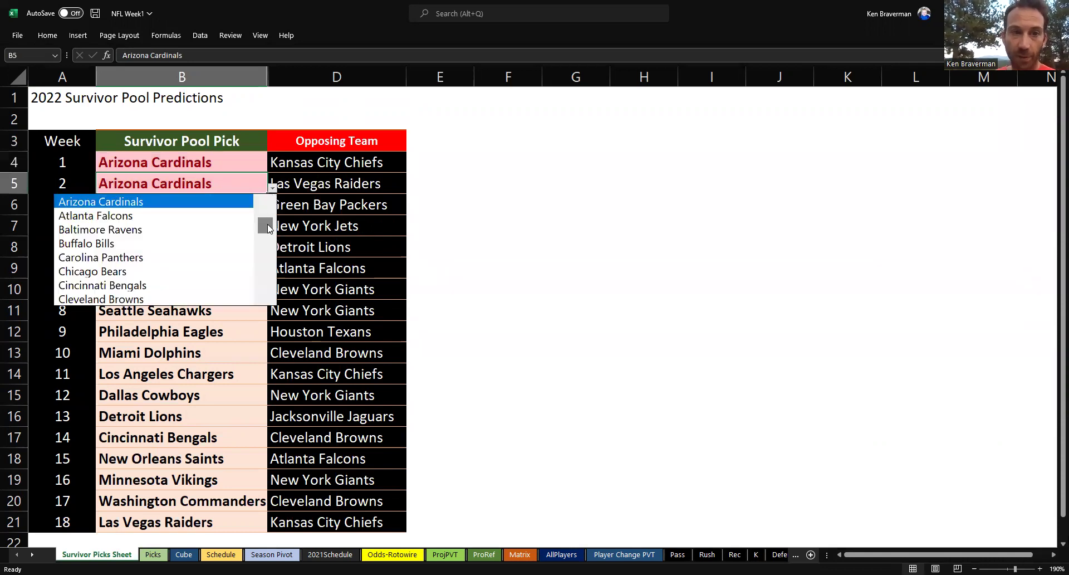
pyautogui.scroll(-3, 269, 232)
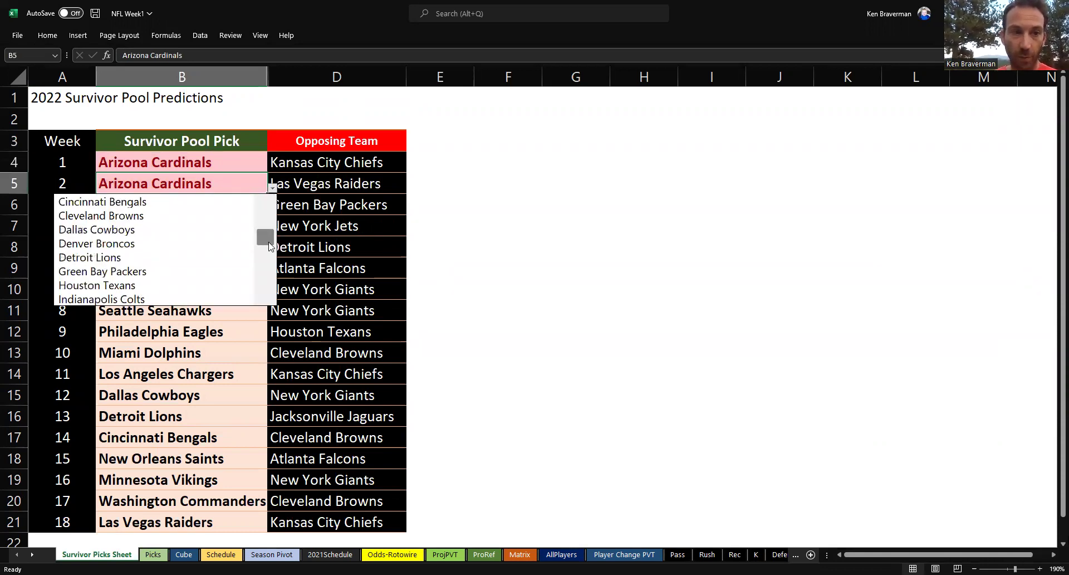
pyautogui.click(228, 231)
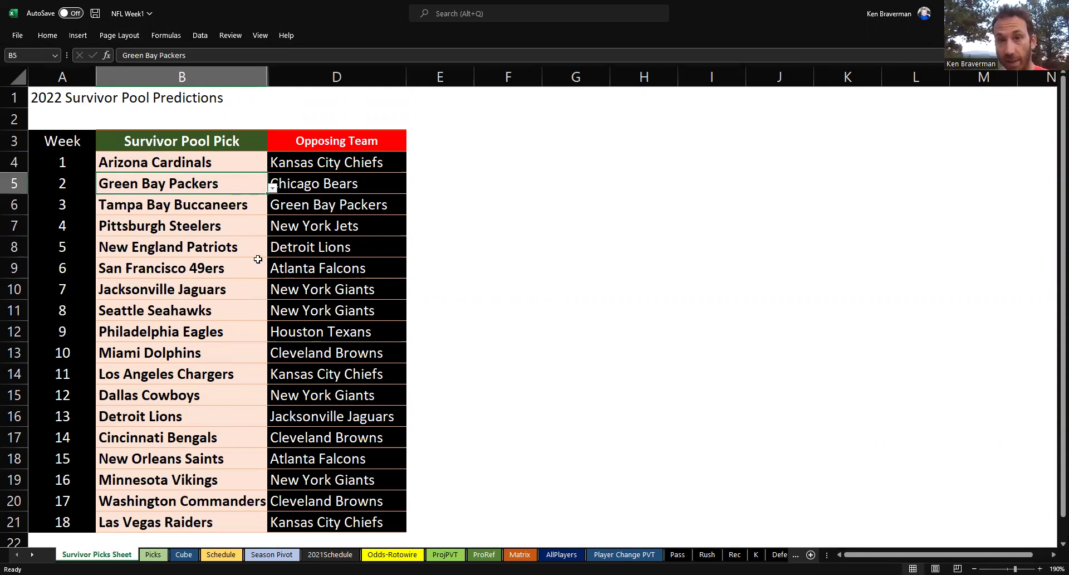
# Step: Switch to the Picks sheet and select the projected team and opponent score columns
pyautogui.hotkey('ctrl', 'pagedown')
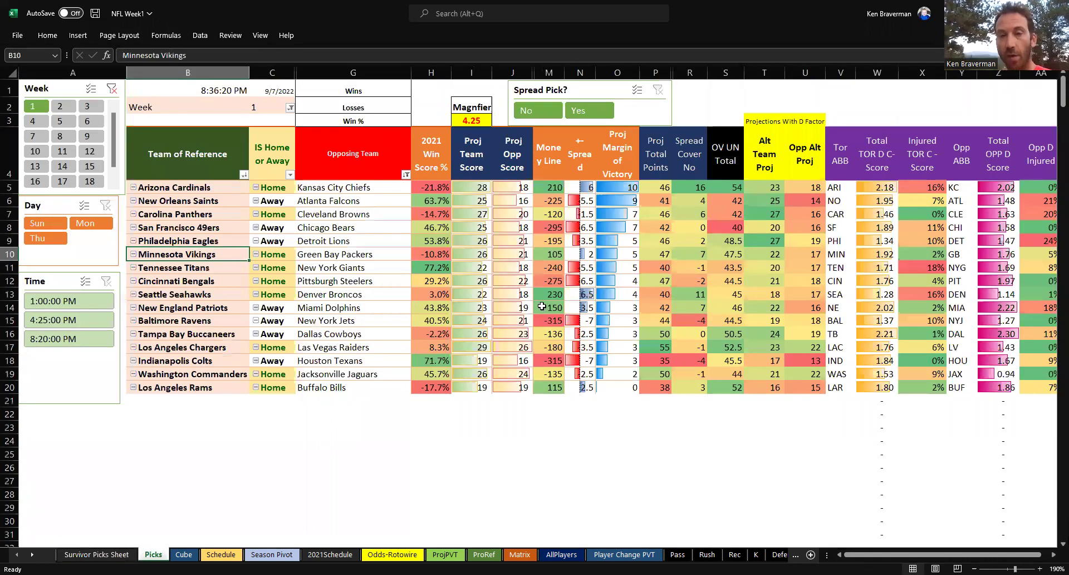
pyautogui.click(473, 161)
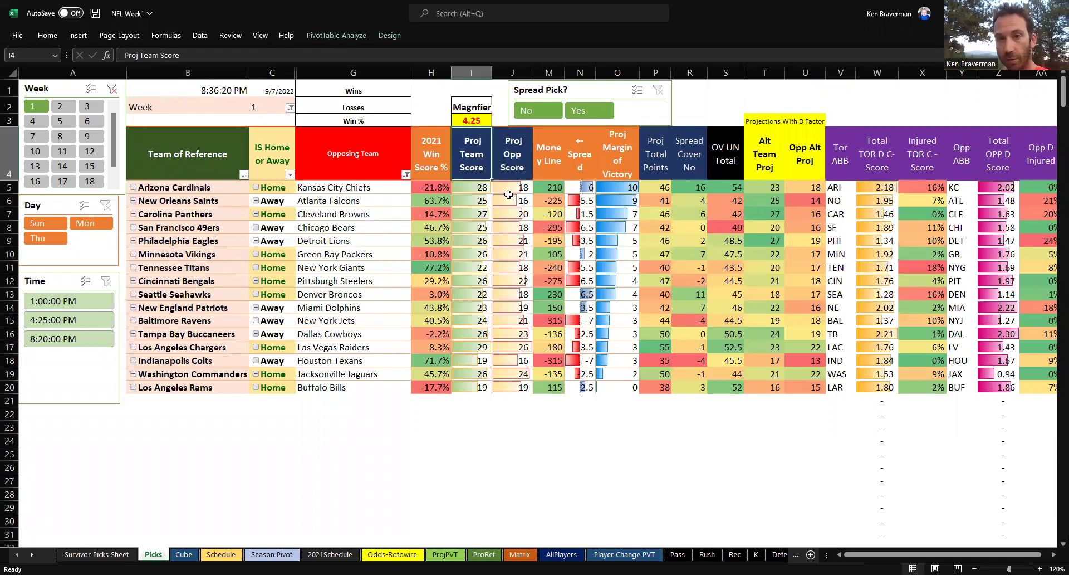
pyautogui.moveTo(508, 195); pyautogui.dragTo(514, 266)
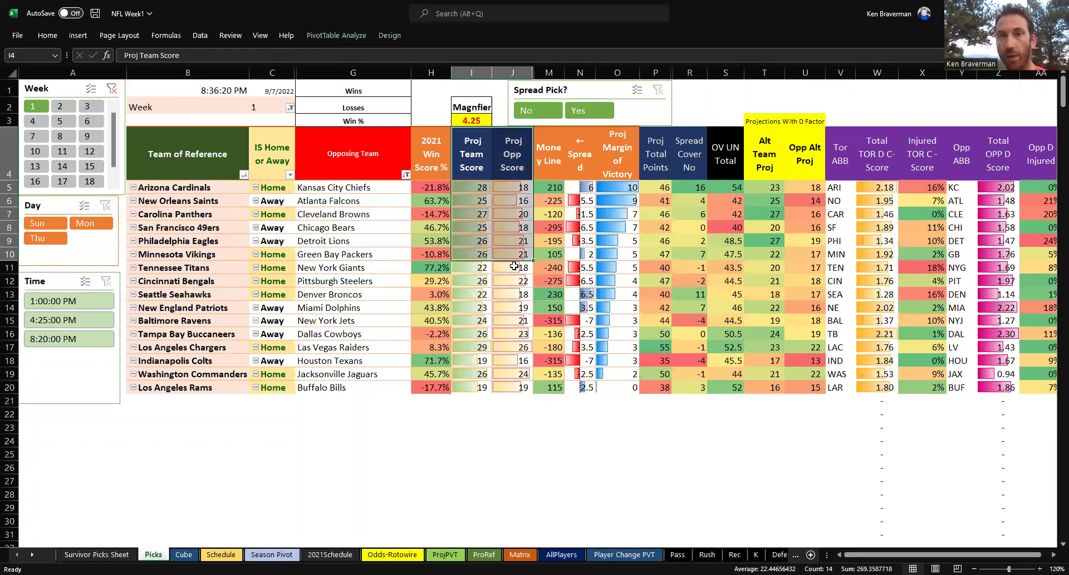
# Step: Compare the week 14, 8, 10, 12 and 9 games in the Week slicer, then return to week 1
pyautogui.click(62, 166)
pyautogui.click(59, 136)
pyautogui.click(36, 151)
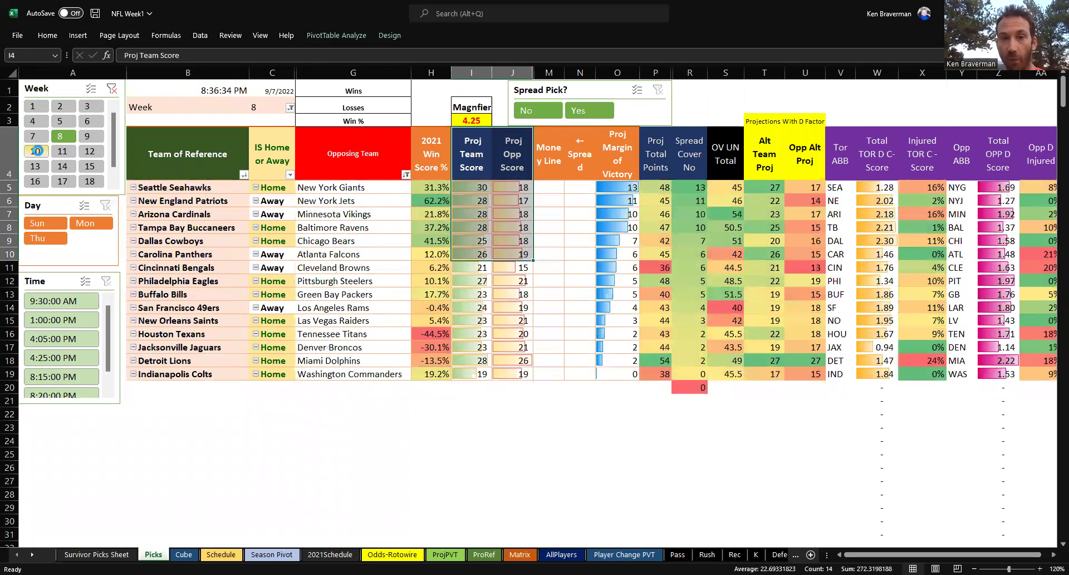
pyautogui.click(89, 151)
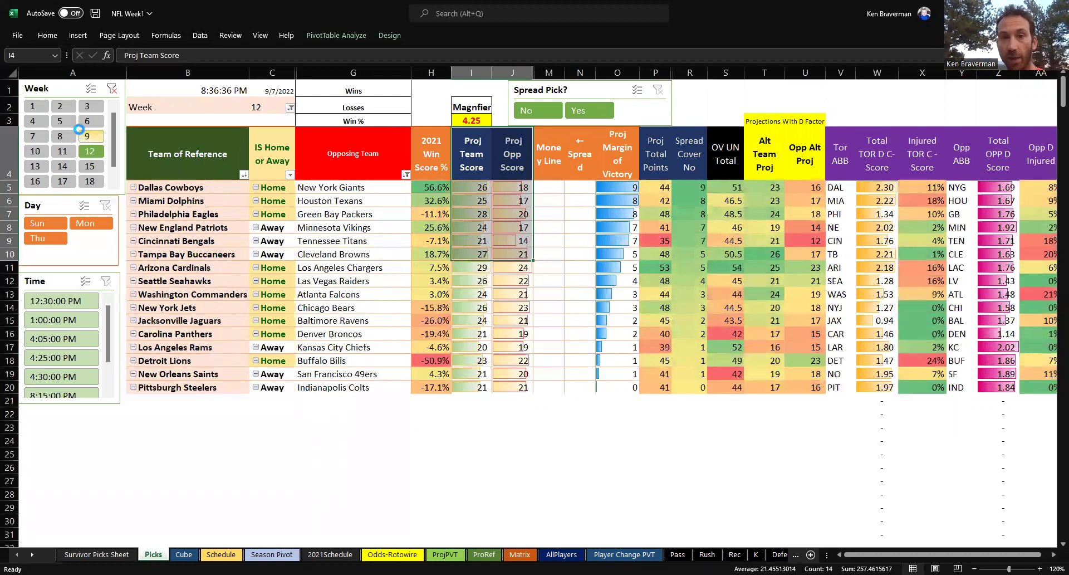
pyautogui.click(84, 135)
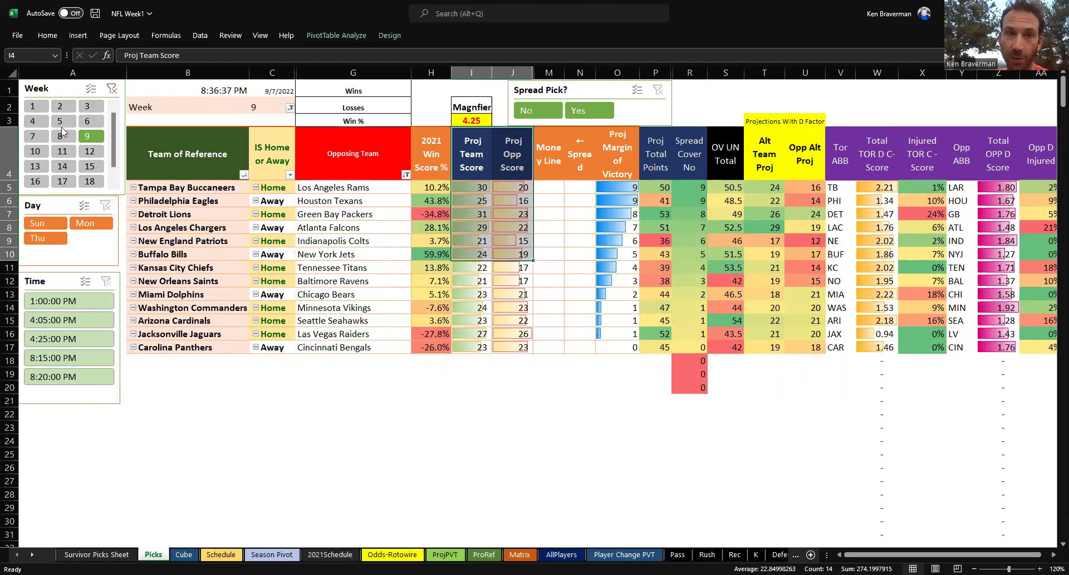
pyautogui.click(35, 108)
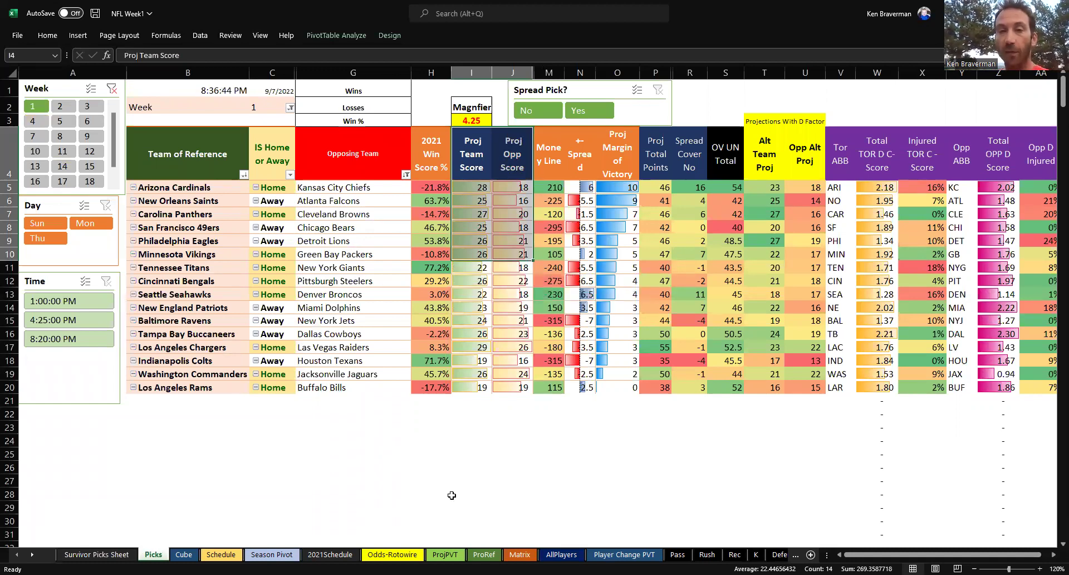
# Step: Check the Cincinnati Bengals win score, view week 2, and return to week 1 games
pyautogui.click(436, 283)
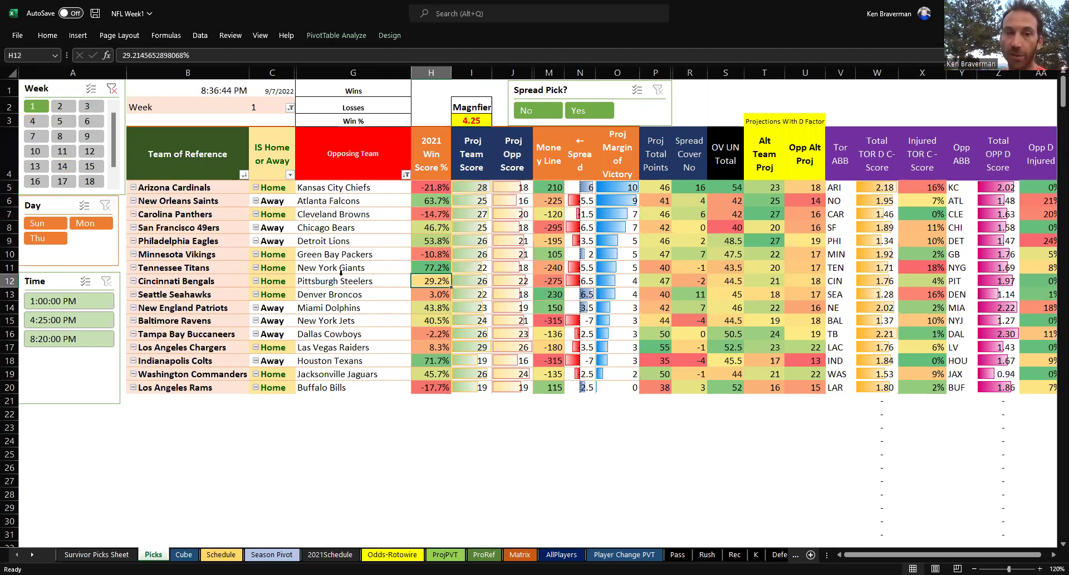
pyautogui.click(62, 106)
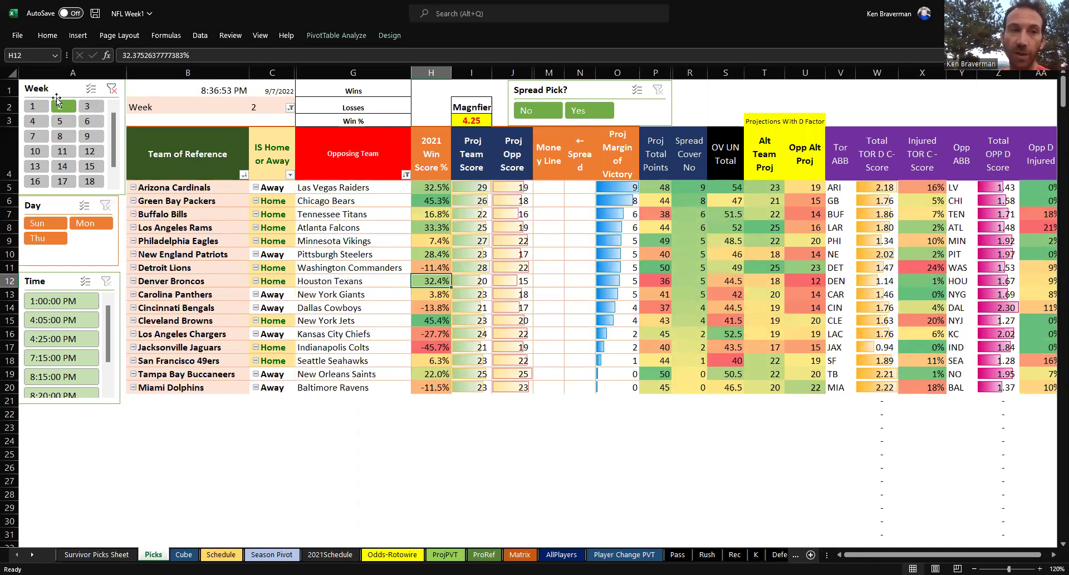
pyautogui.click(33, 106)
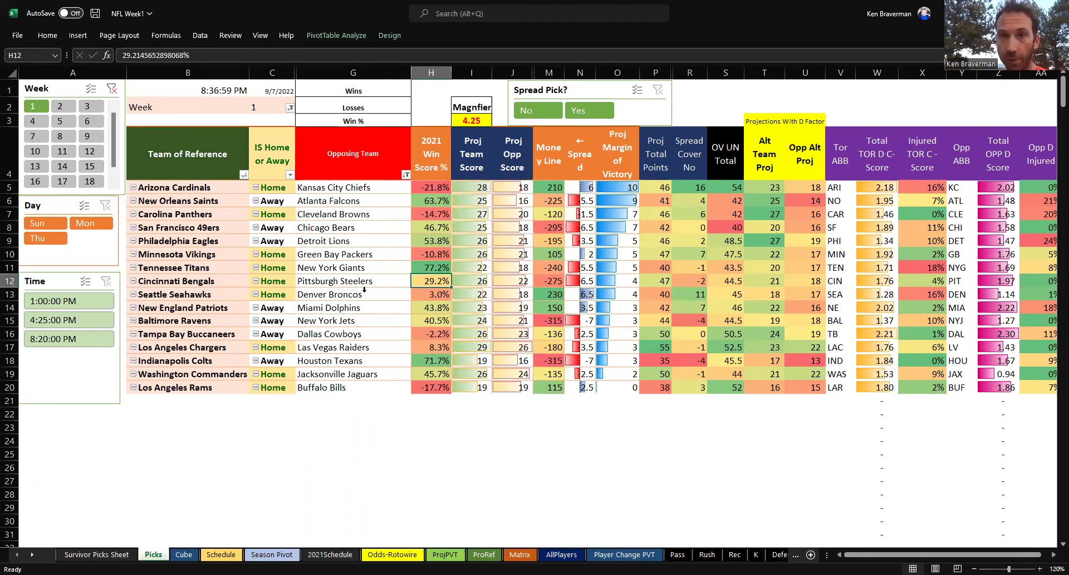
# Step: Review the weekly survivor picks and opposing teams on the Survivor Picks Sheet, then return to Picks
pyautogui.click(97, 554)
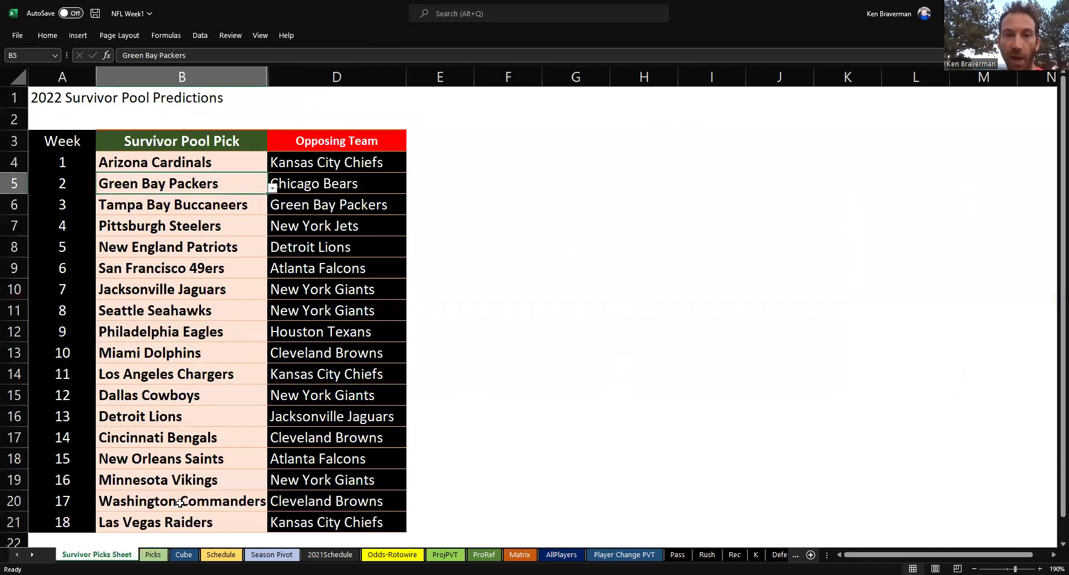
pyautogui.moveTo(209, 163); pyautogui.dragTo(174, 515)
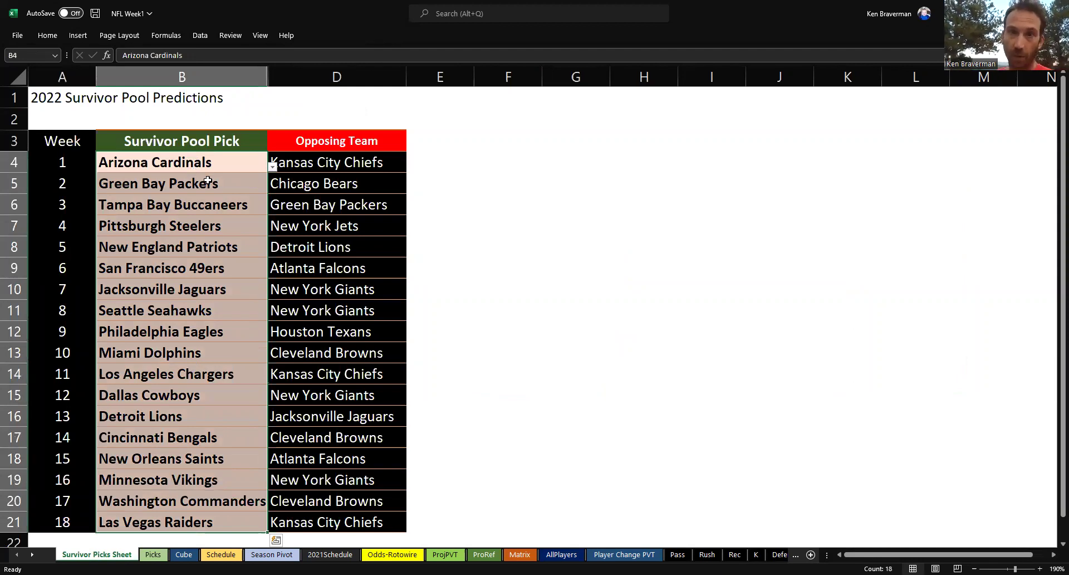
pyautogui.moveTo(190, 162); pyautogui.dragTo(171, 487)
pyautogui.moveTo(332, 167); pyautogui.dragTo(328, 459)
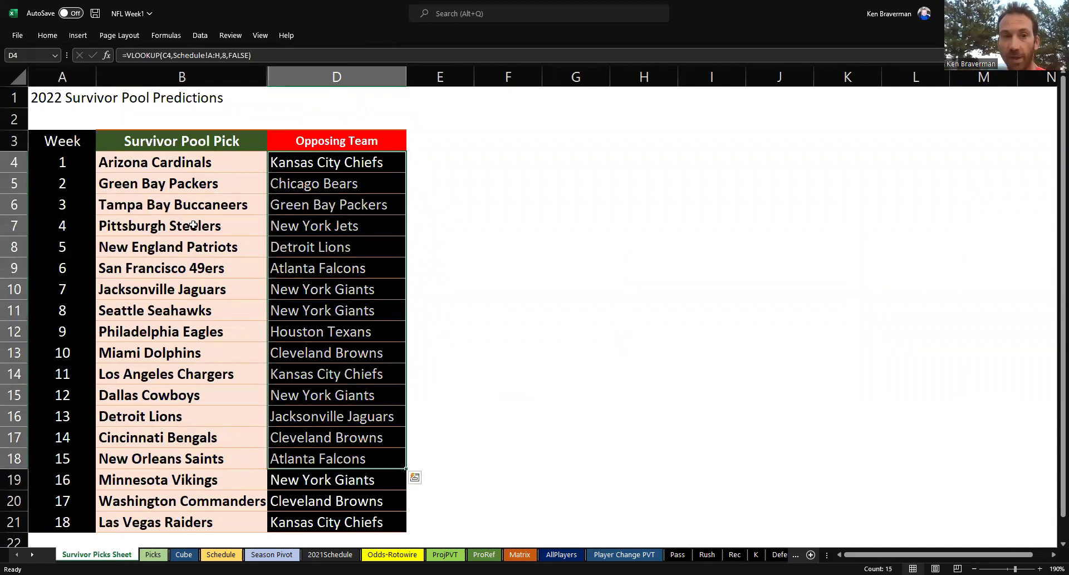
pyautogui.moveTo(207, 164); pyautogui.dragTo(212, 333)
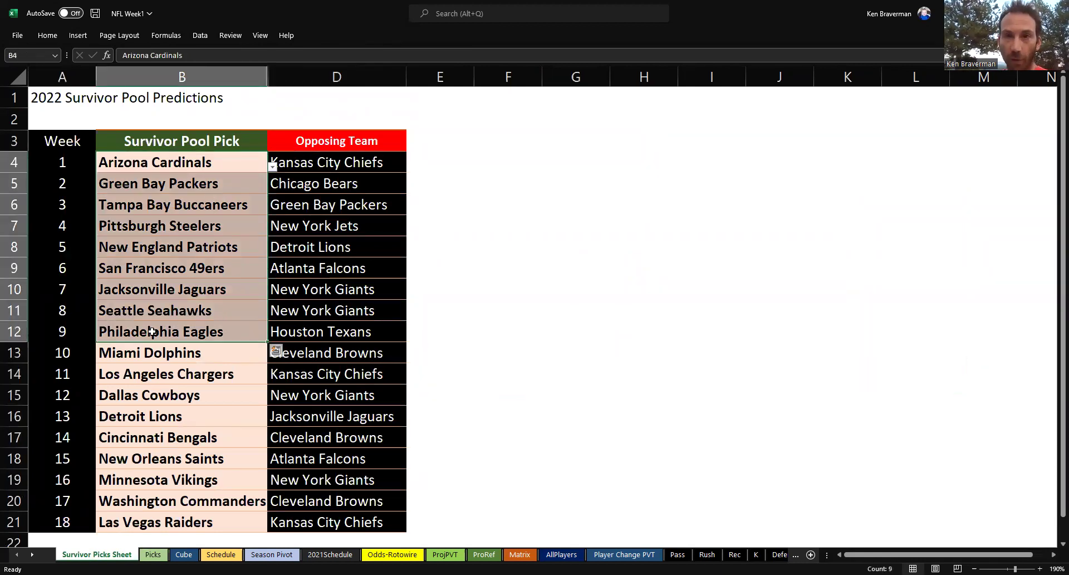
pyautogui.click(154, 554)
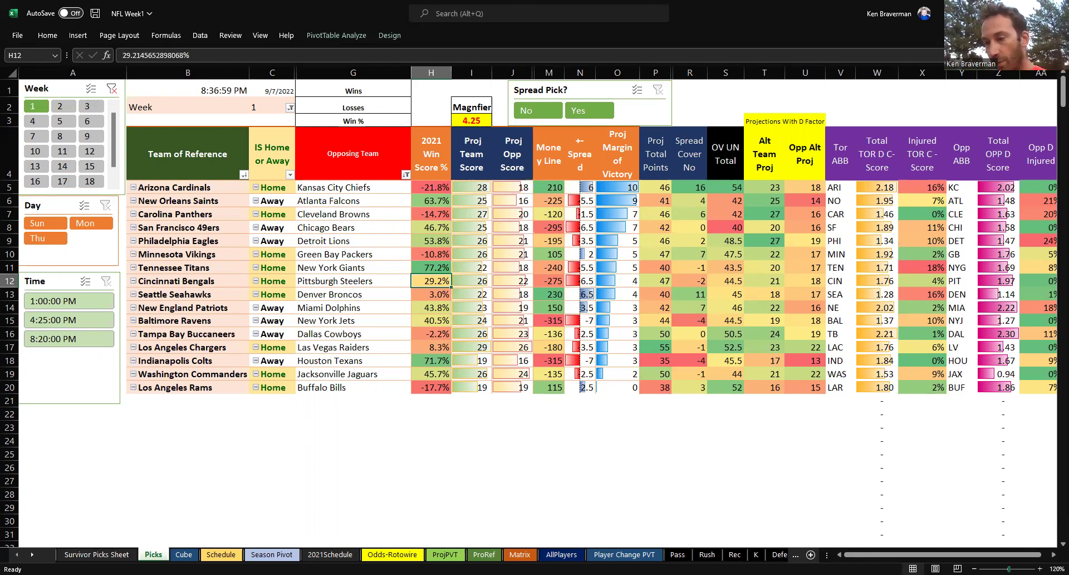
# Step: Zoom the Picks sheet to 130% and scroll up so the Week, Day and Time slicers show
pyautogui.click(1040, 568)
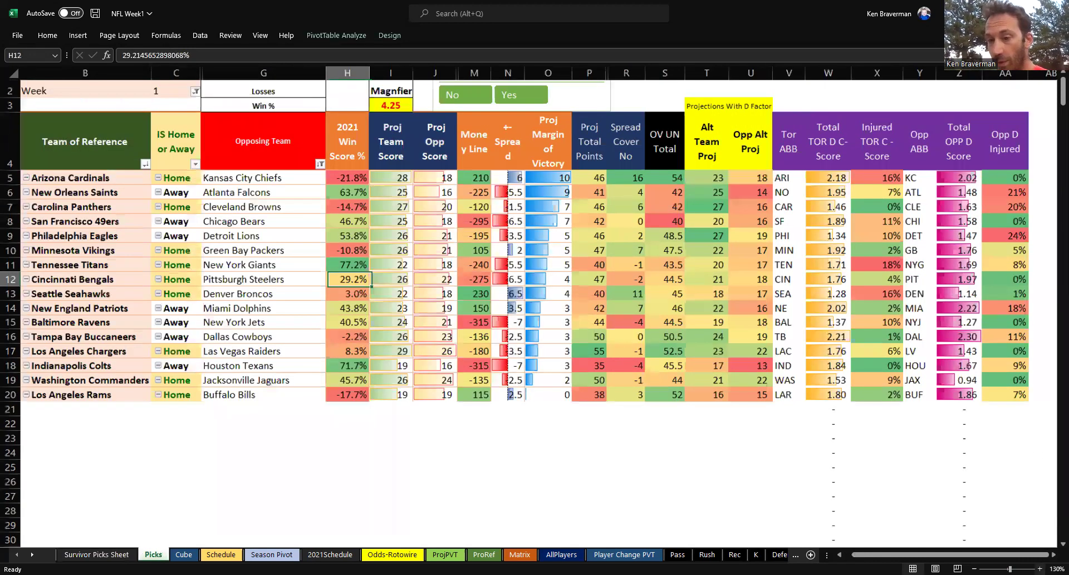
pyautogui.moveTo(863, 554); pyautogui.dragTo(855, 515)
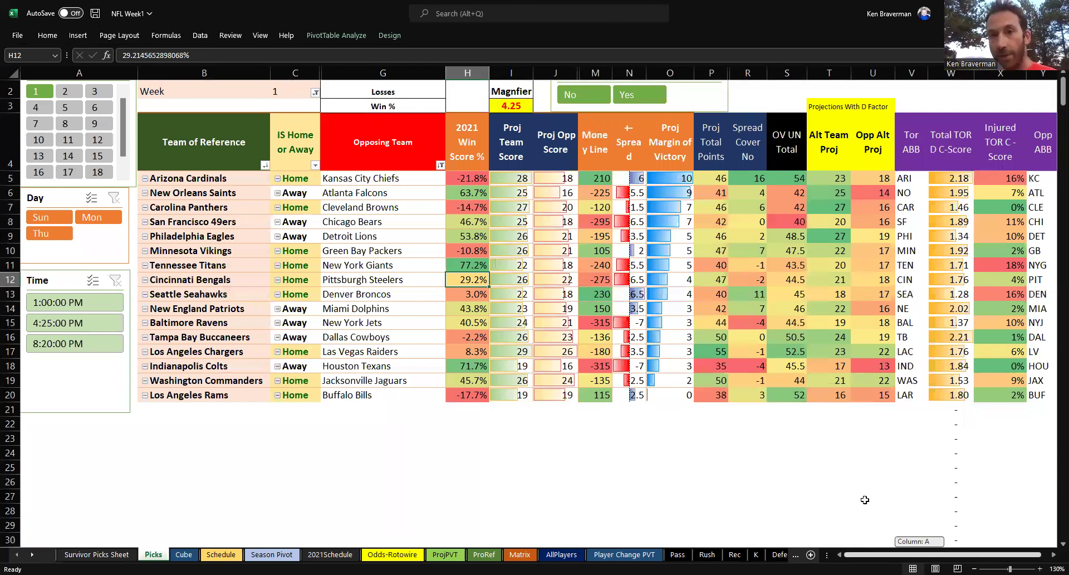
pyautogui.scroll(1, 864, 499)
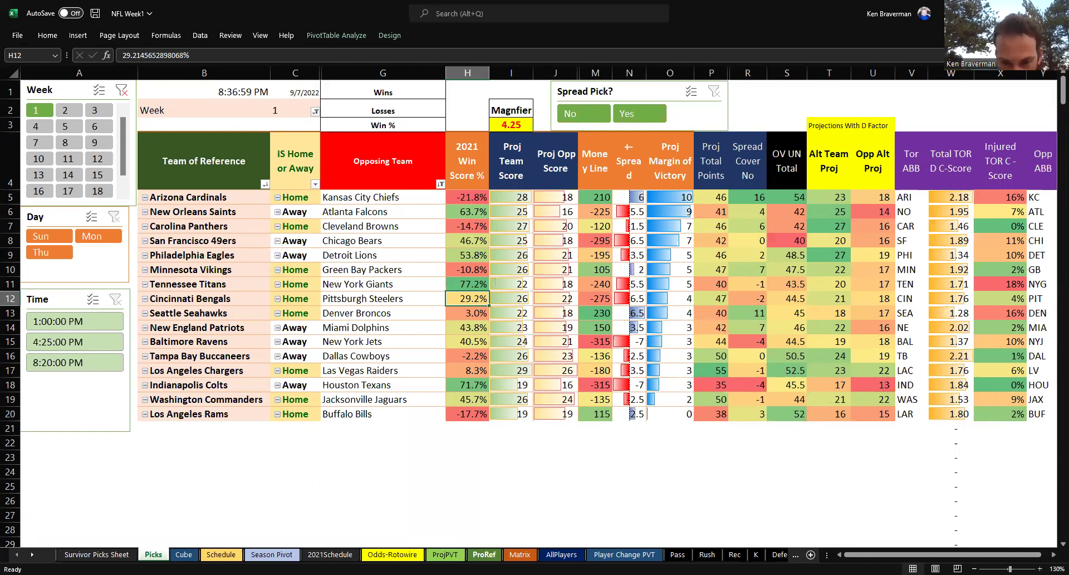
pyautogui.click(611, 554)
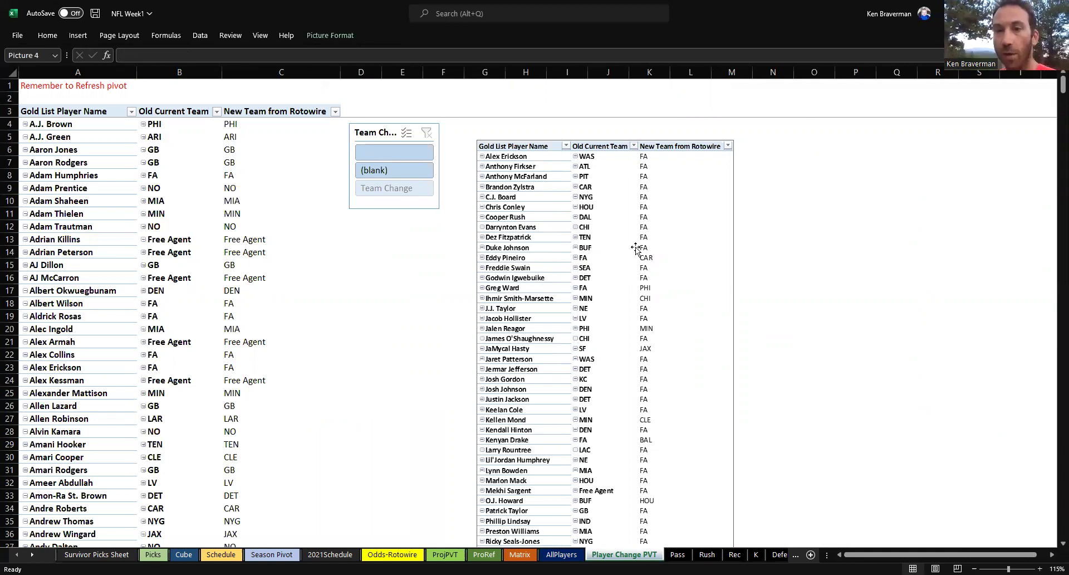
pyautogui.scroll(-2, 609, 310)
pyautogui.scroll(1, 615, 298)
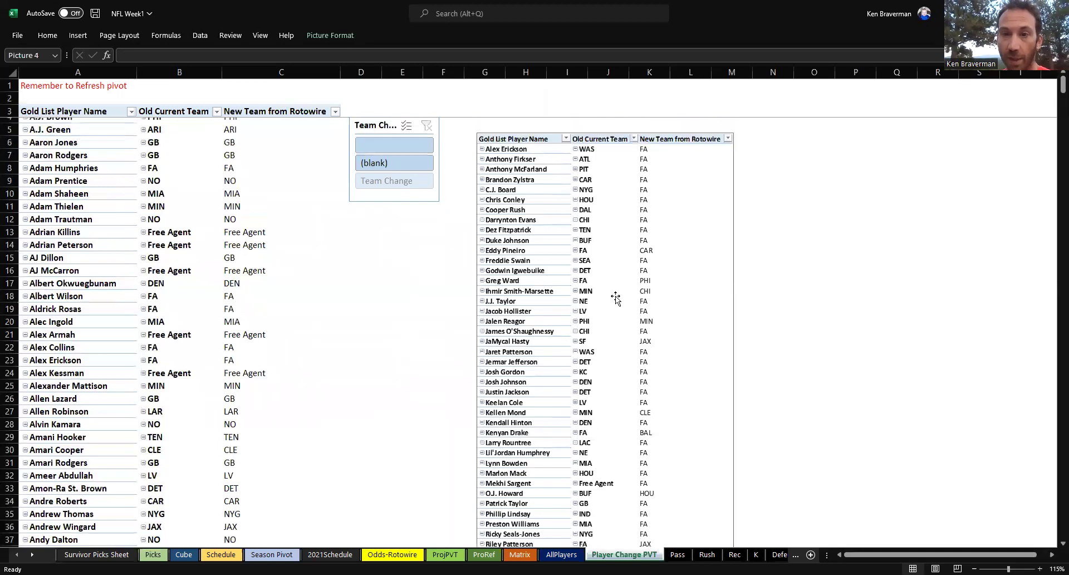
pyautogui.click(338, 315)
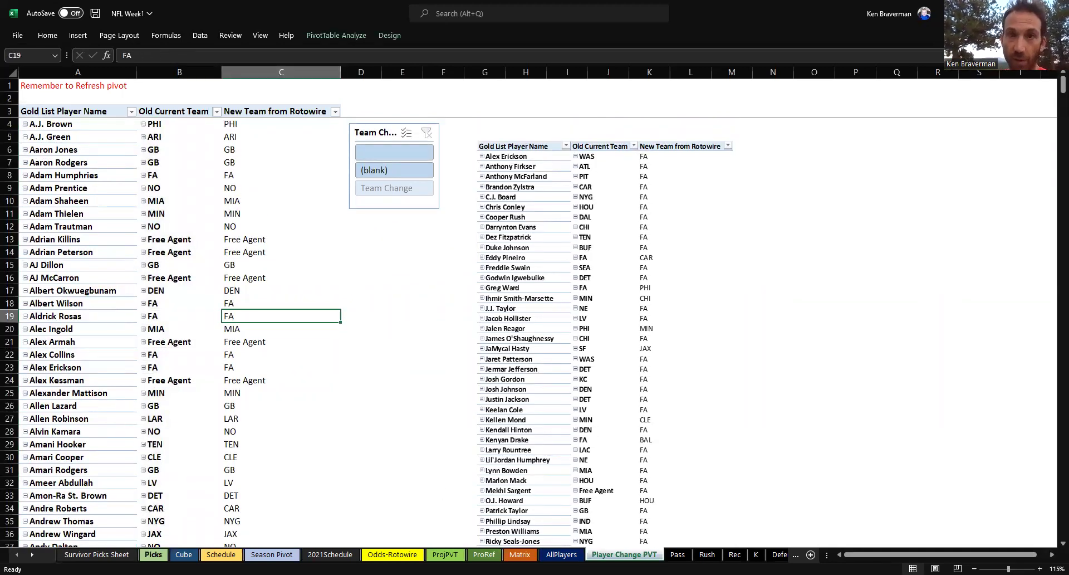
pyautogui.click(153, 554)
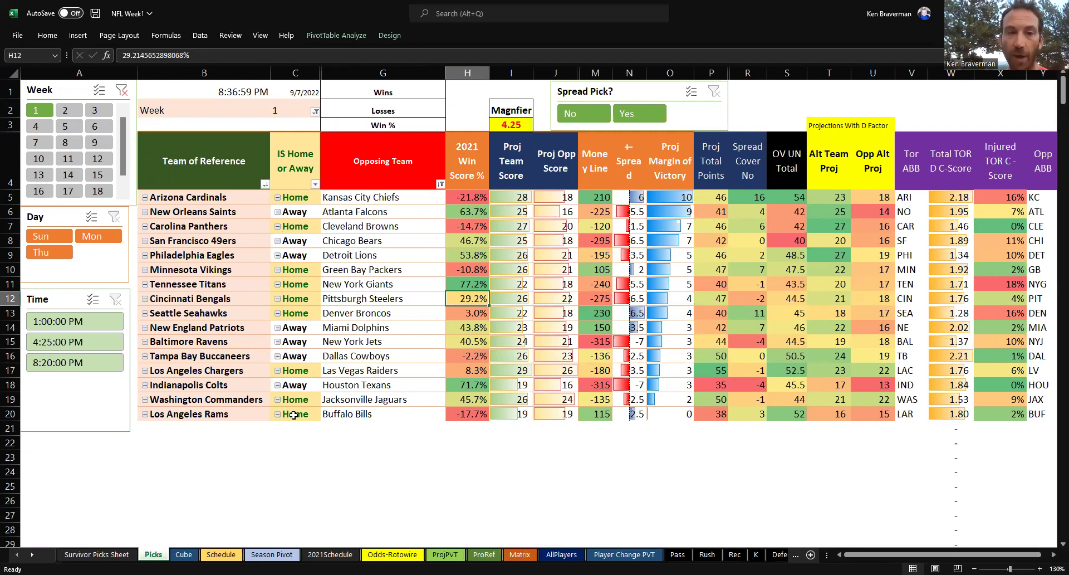
pyautogui.click(353, 424)
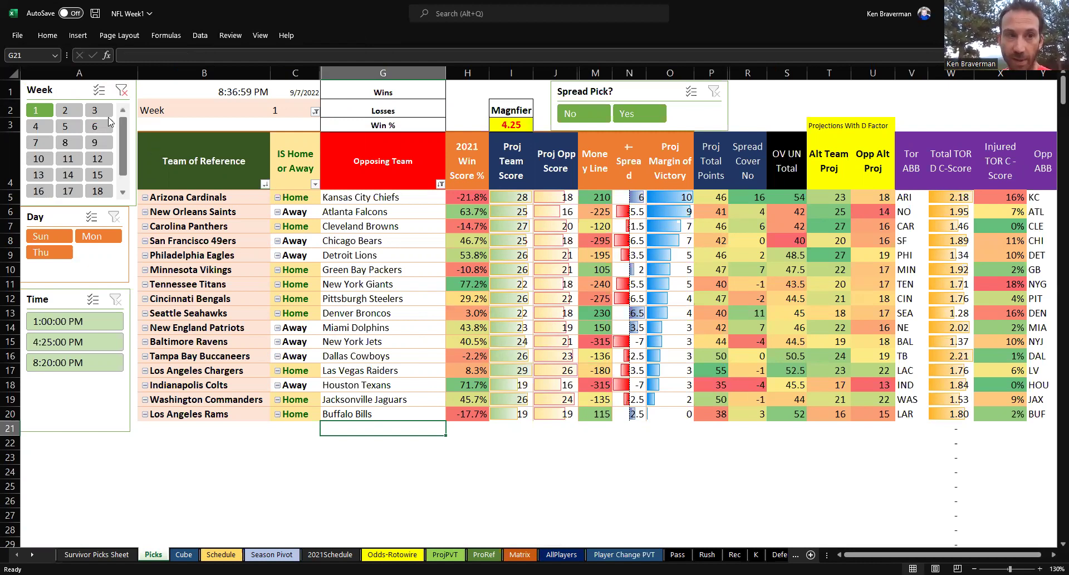
pyautogui.click(291, 270)
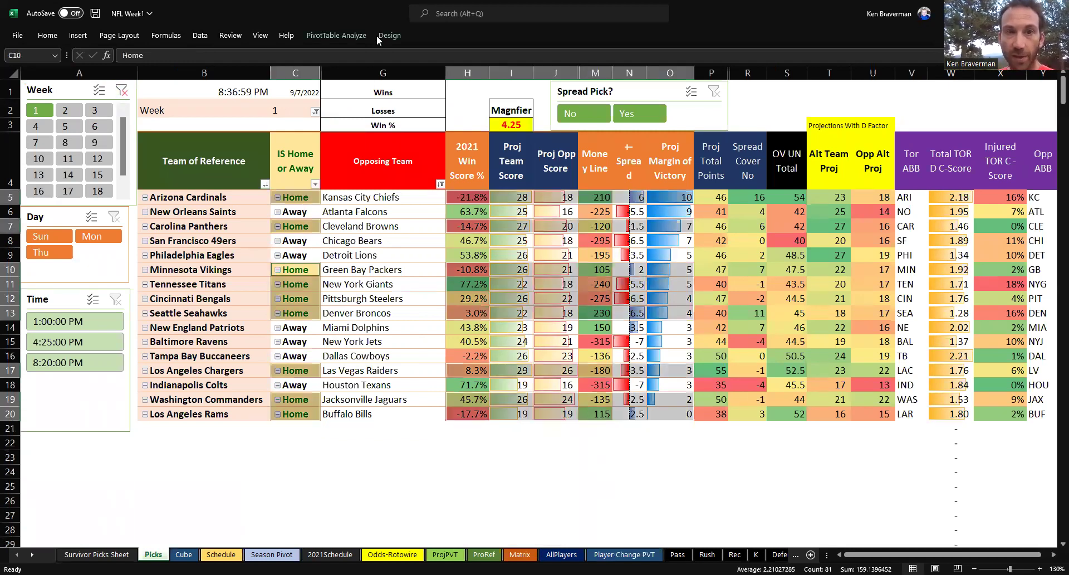
# Step: Insert an Opposing Team slicer for the Picks pivot and move it slightly lower right
pyautogui.click(363, 35)
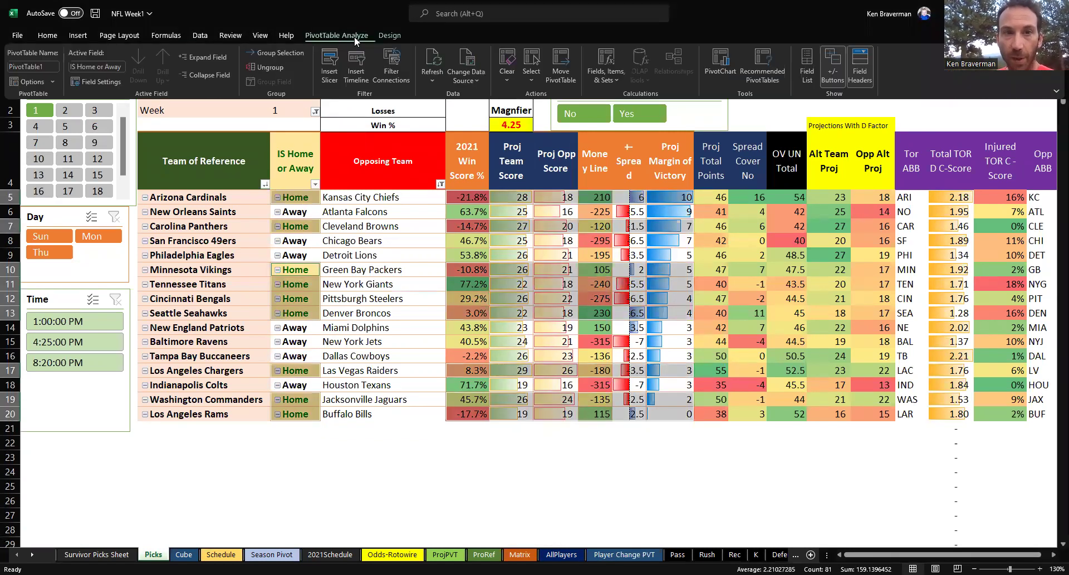
pyautogui.click(332, 77)
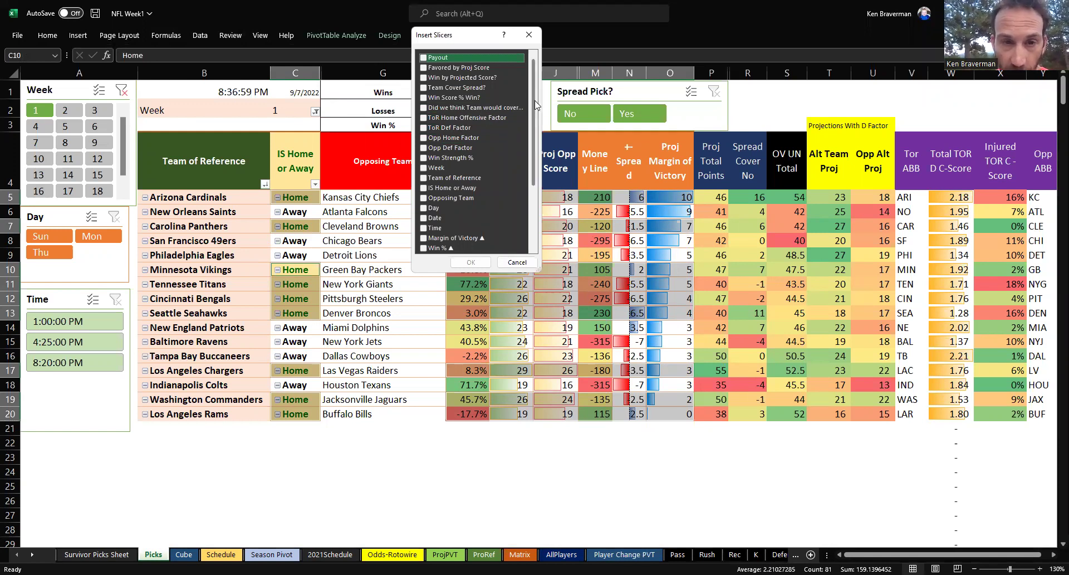
pyautogui.scroll(-2, 535, 100)
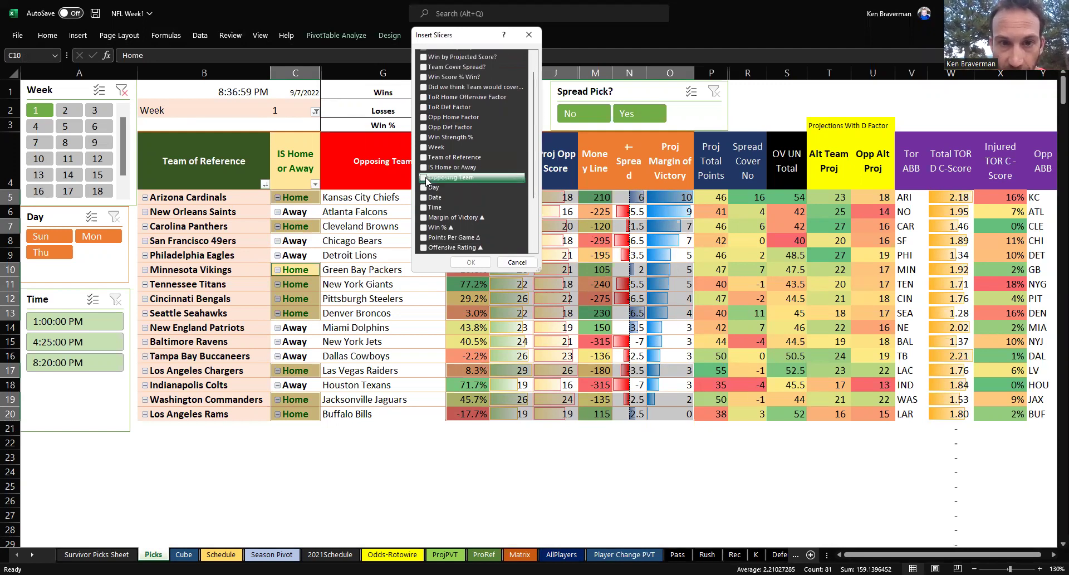
pyautogui.click(427, 178)
pyautogui.click(469, 261)
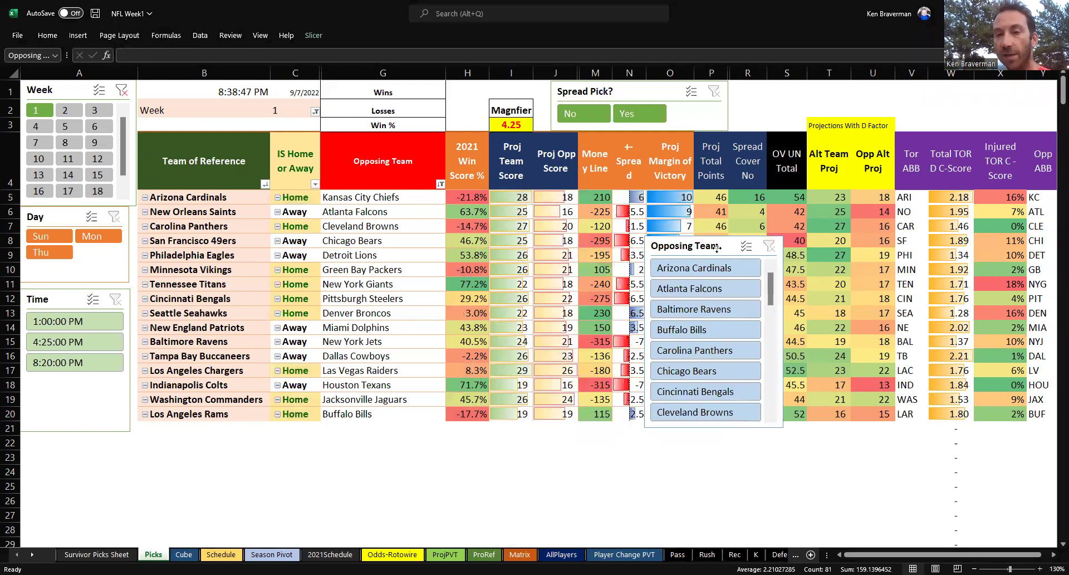
pyautogui.moveTo(717, 247); pyautogui.dragTo(761, 258)
pyautogui.scroll(-4, 820, 317)
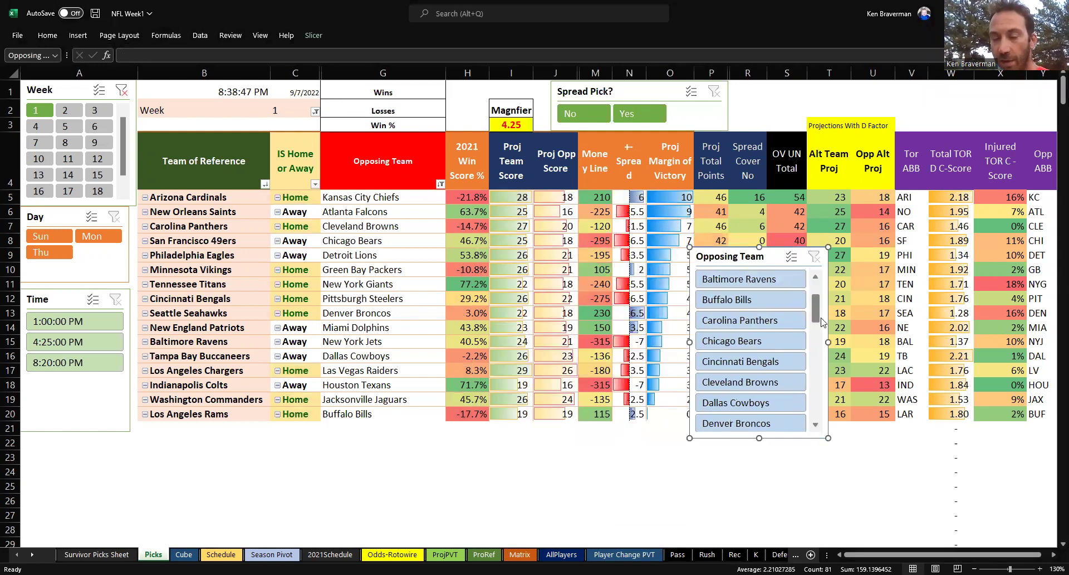
# Step: Filter to games against Cleveland Browns and view the week 11, 4 and 6 matchups
pyautogui.click(791, 345)
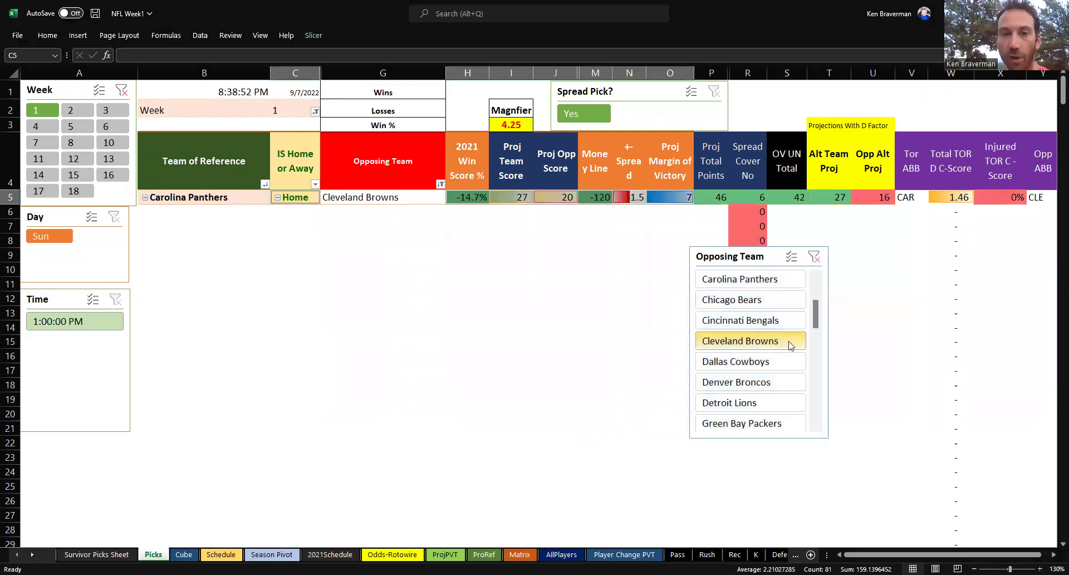
pyautogui.click(122, 90)
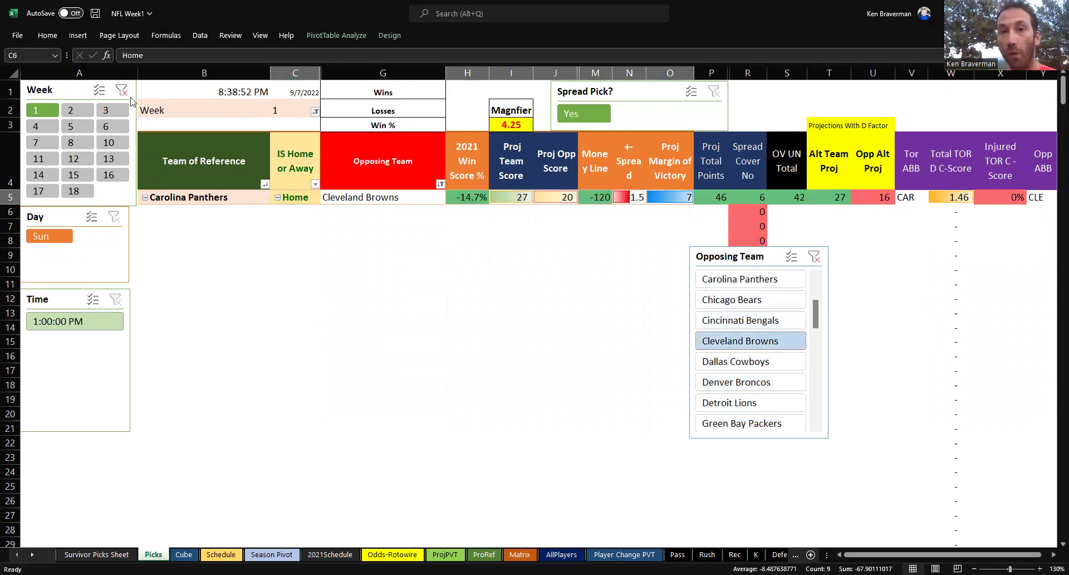
pyautogui.moveTo(204, 199); pyautogui.dragTo(223, 432)
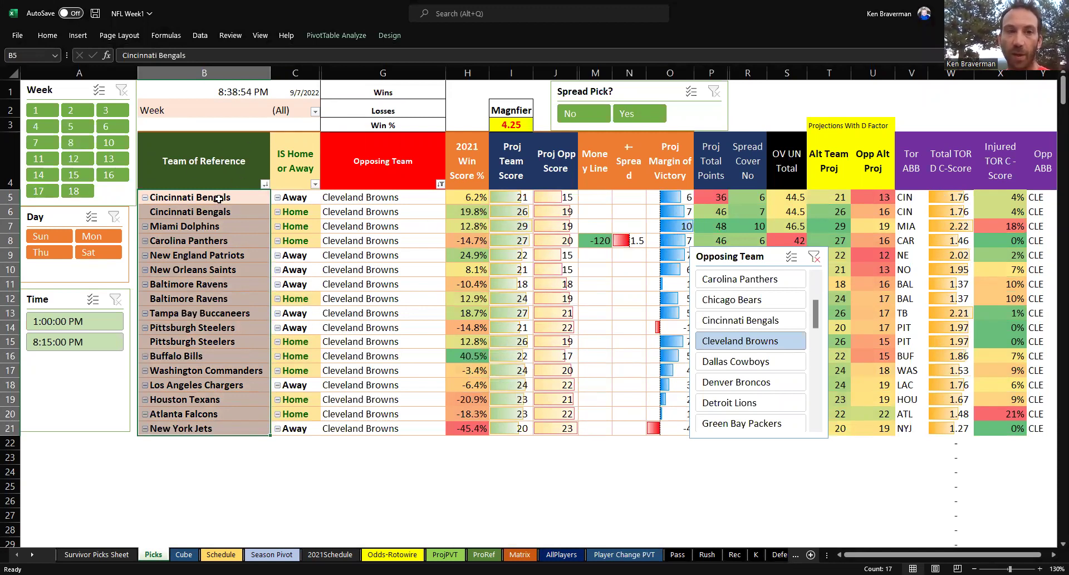
pyautogui.click(40, 159)
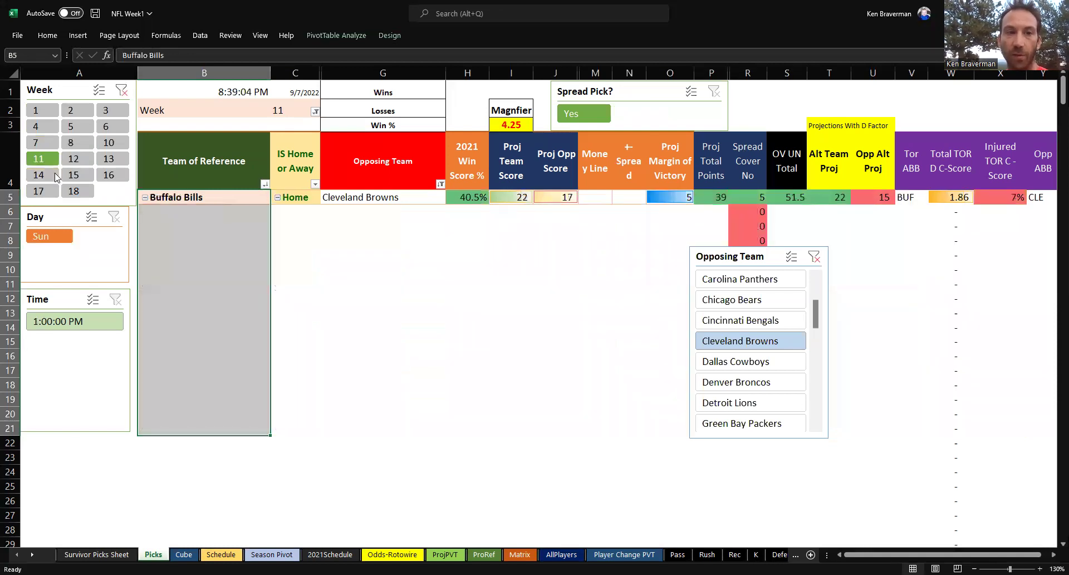
pyautogui.click(37, 126)
pyautogui.click(107, 126)
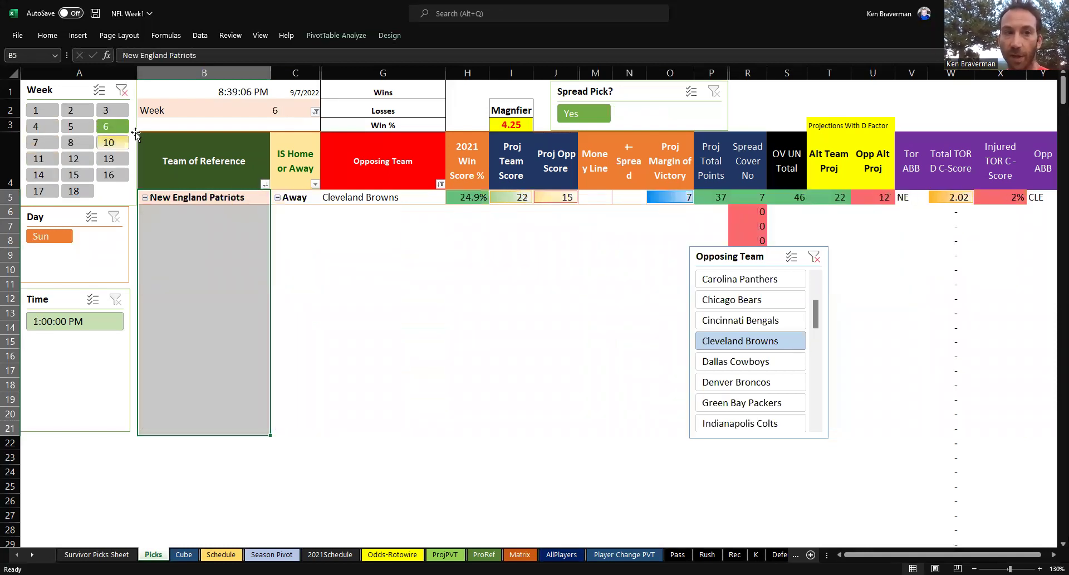
# Step: Clear the week and Opposing Team filters, then show only Week 1 games
pyautogui.click(122, 90)
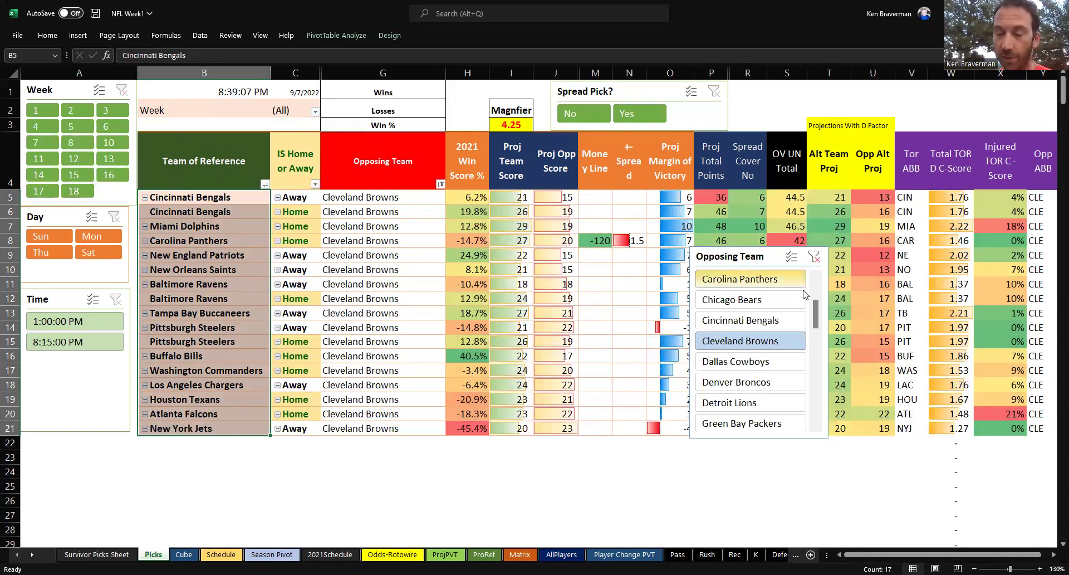
pyautogui.click(814, 256)
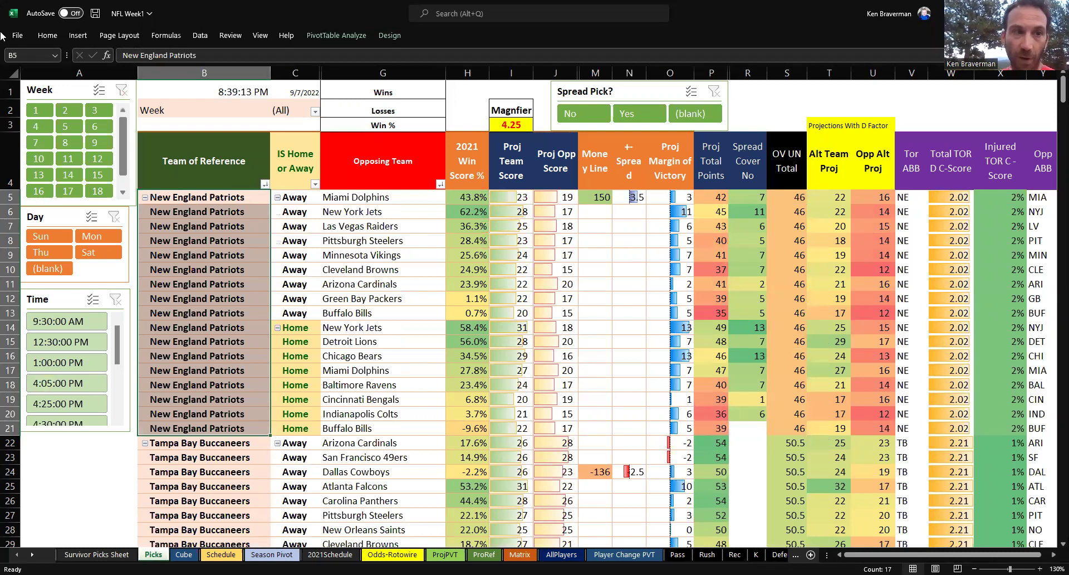
pyautogui.click(39, 111)
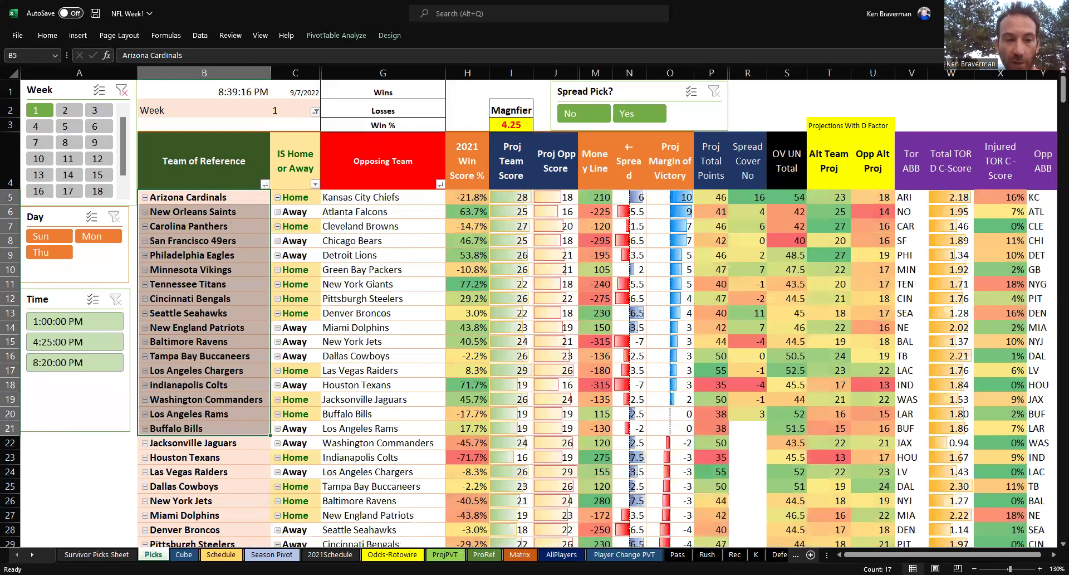
# Step: On the Survivor Picks Sheet, set the Week 1 pick in B4 to Baltimore Ravens
pyautogui.hotkey('ctrl', 'pageup')
pyautogui.click(218, 204)
pyautogui.click(235, 167)
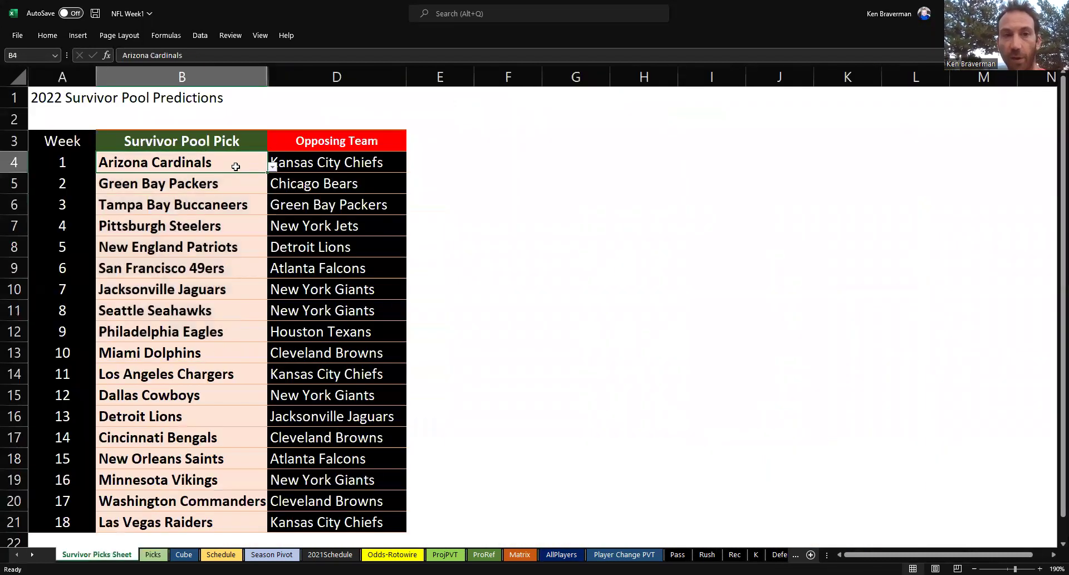
pyautogui.click(273, 167)
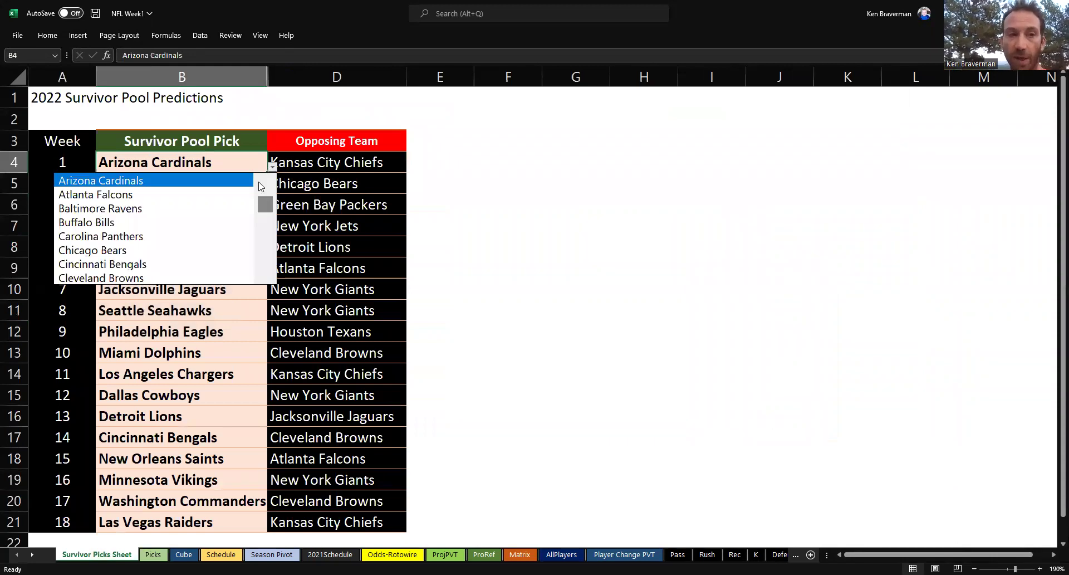
pyautogui.click(228, 208)
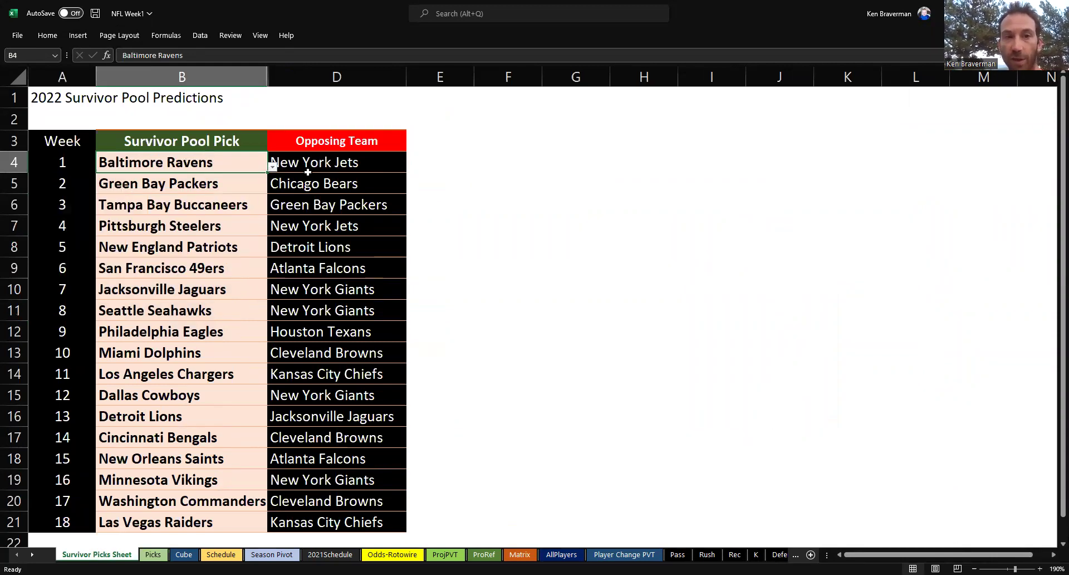
# Step: Review the remaining weekly picks and the lookup formula in cell D4
pyautogui.click(174, 194)
pyautogui.moveTo(175, 193); pyautogui.dragTo(188, 541)
pyautogui.click(240, 245)
pyautogui.click(322, 167)
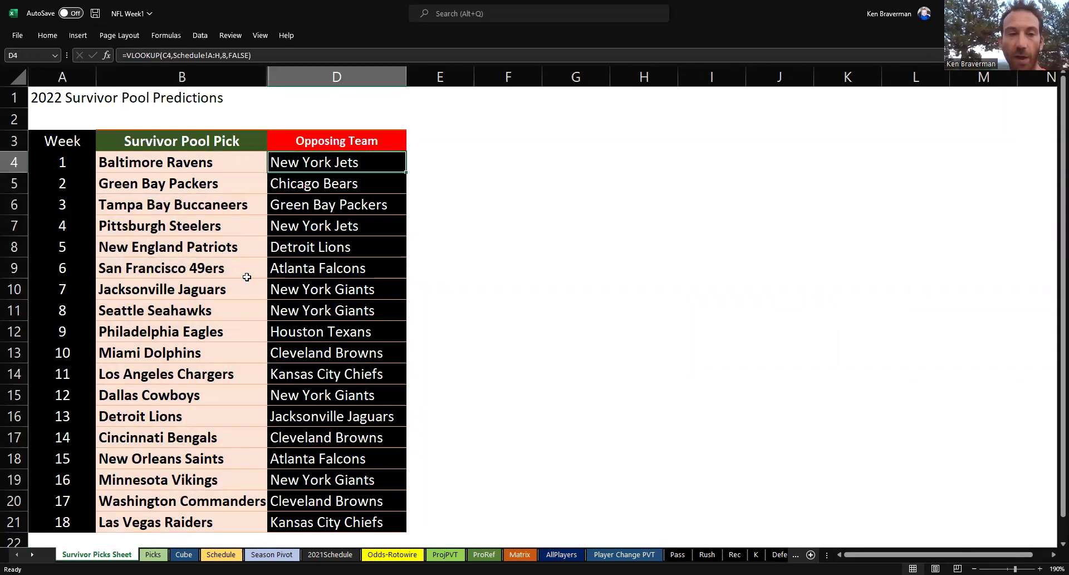
pyautogui.click(213, 184)
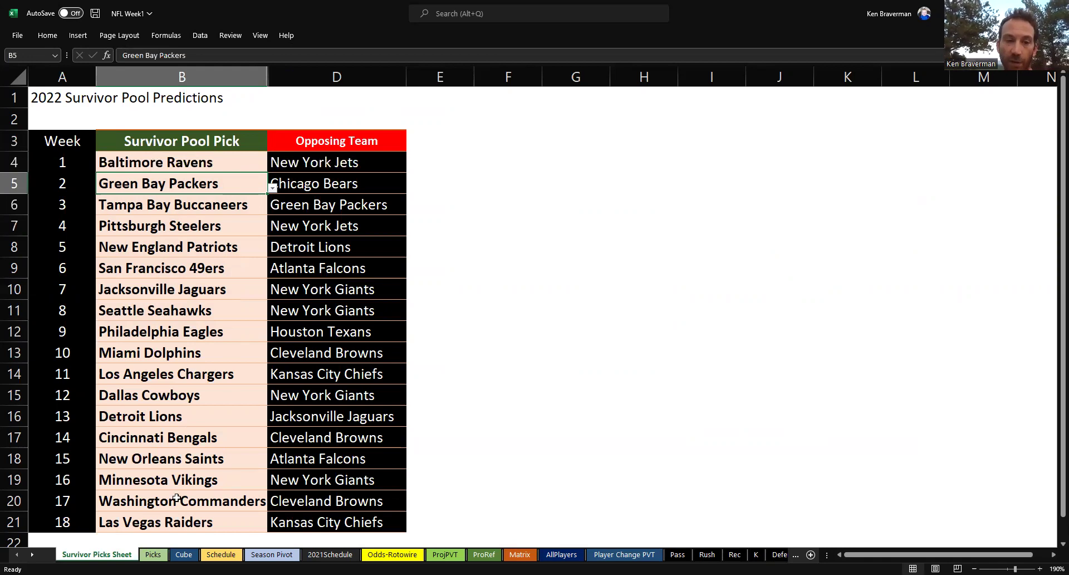
# Step: Return to the Picks sheet with its Week 1 pivot
pyautogui.click(153, 554)
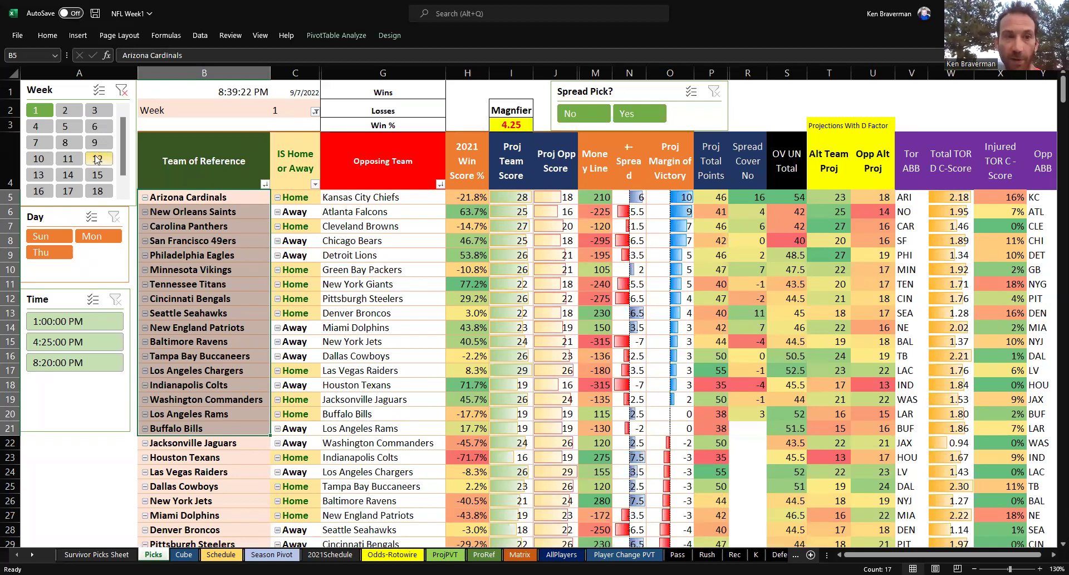
# Step: Scroll the Picks pivot and look through the Opposing Team value filter options
pyautogui.scroll(-1, 322, 310)
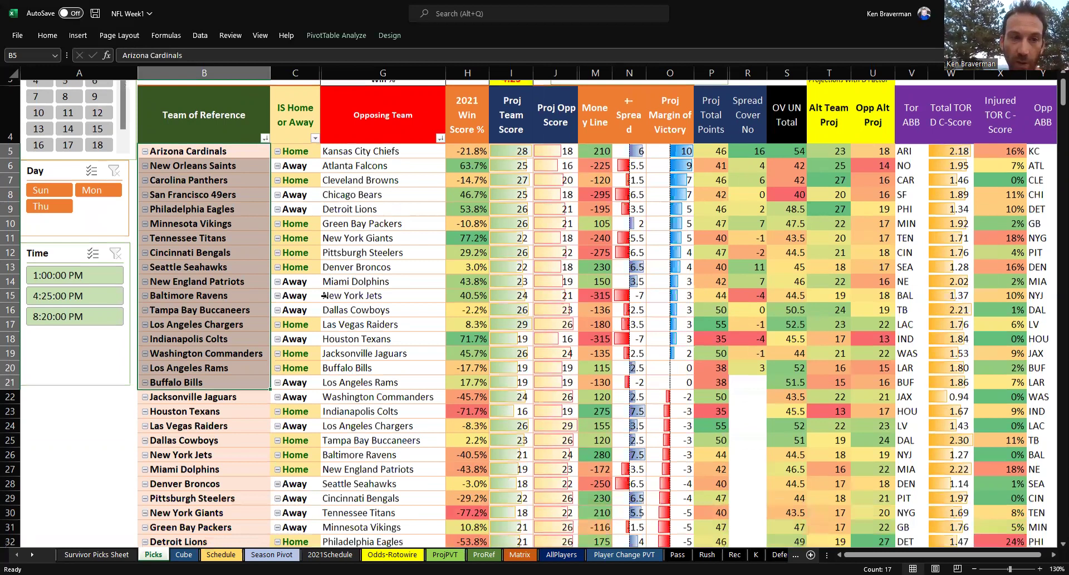
pyautogui.scroll(-1, 325, 295)
pyautogui.scroll(-2, 324, 290)
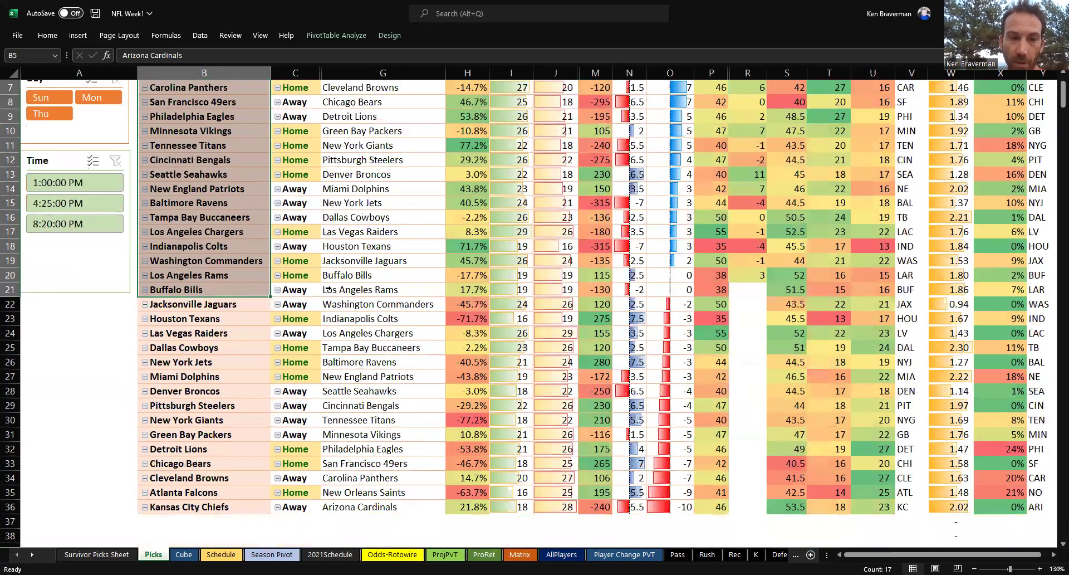
pyautogui.scroll(3, 443, 189)
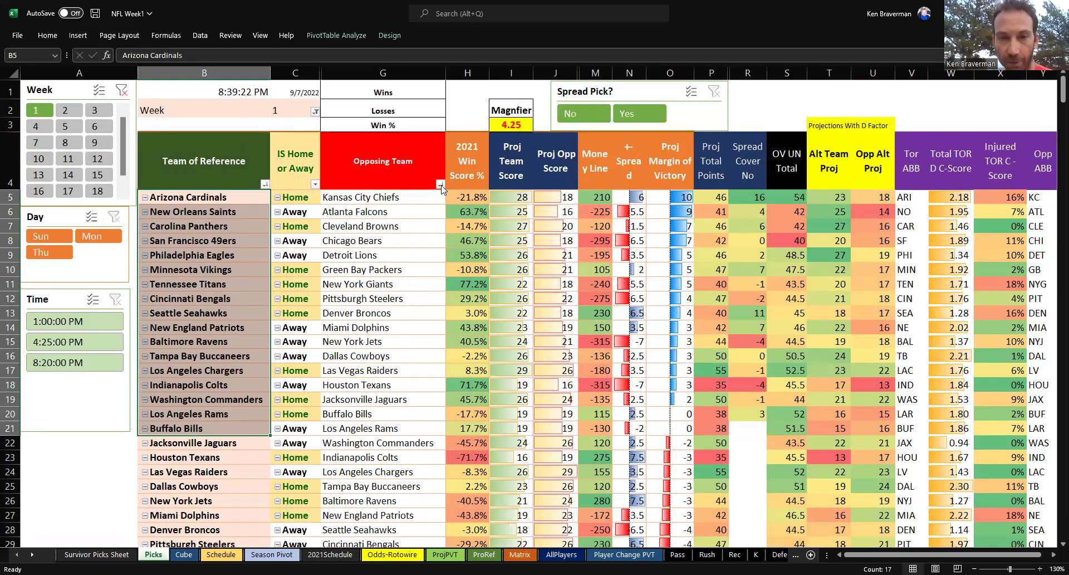
pyautogui.click(440, 185)
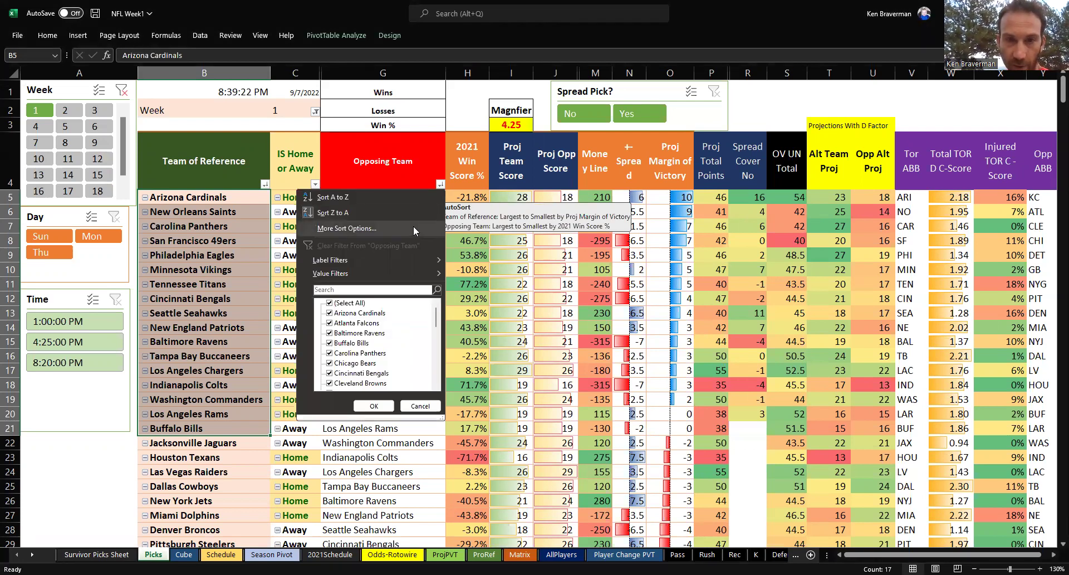
pyautogui.click(393, 270)
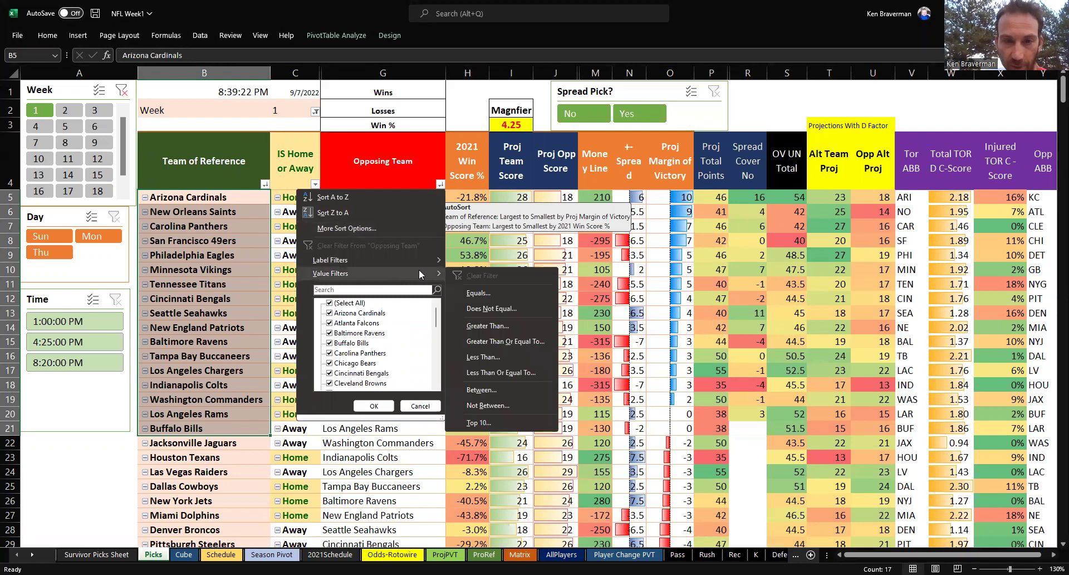
pyautogui.click(266, 185)
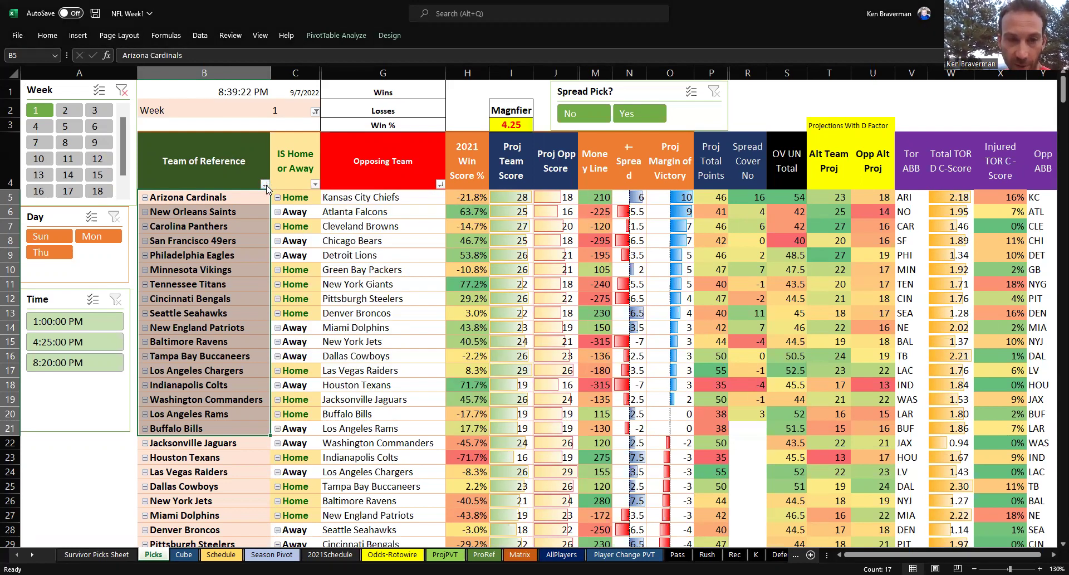
# Step: Add a Team of Reference value filter: Proj Margin of Victory greater than 0
pyautogui.click(266, 186)
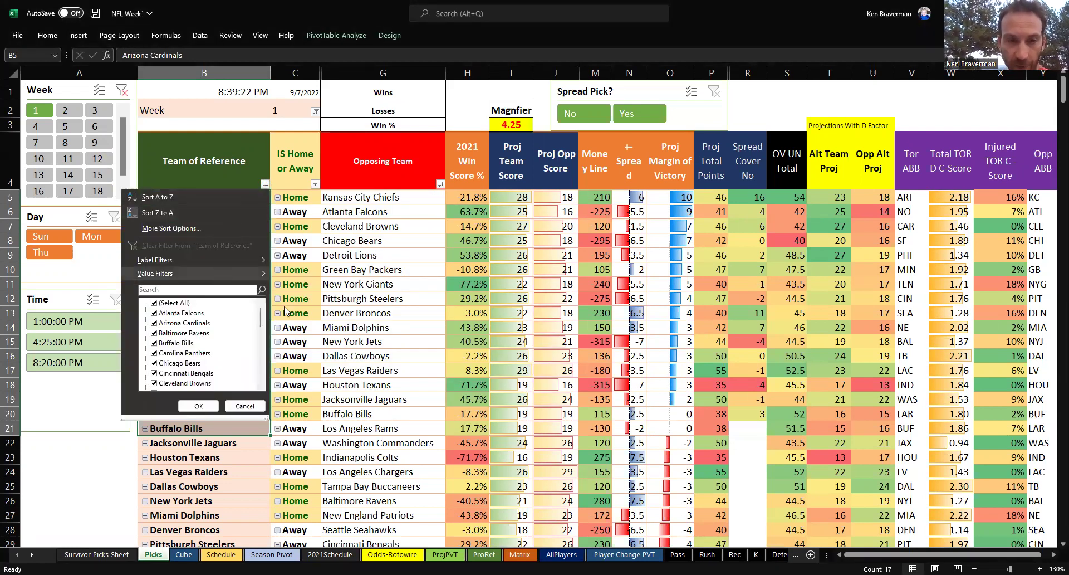
pyautogui.moveTo(217, 270)
pyautogui.click(301, 325)
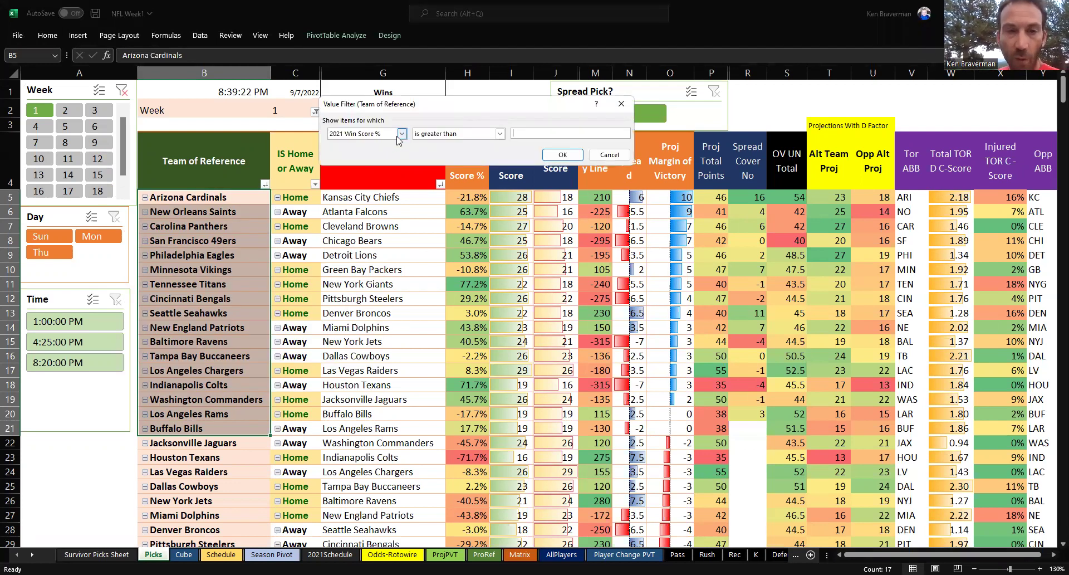
pyautogui.click(401, 134)
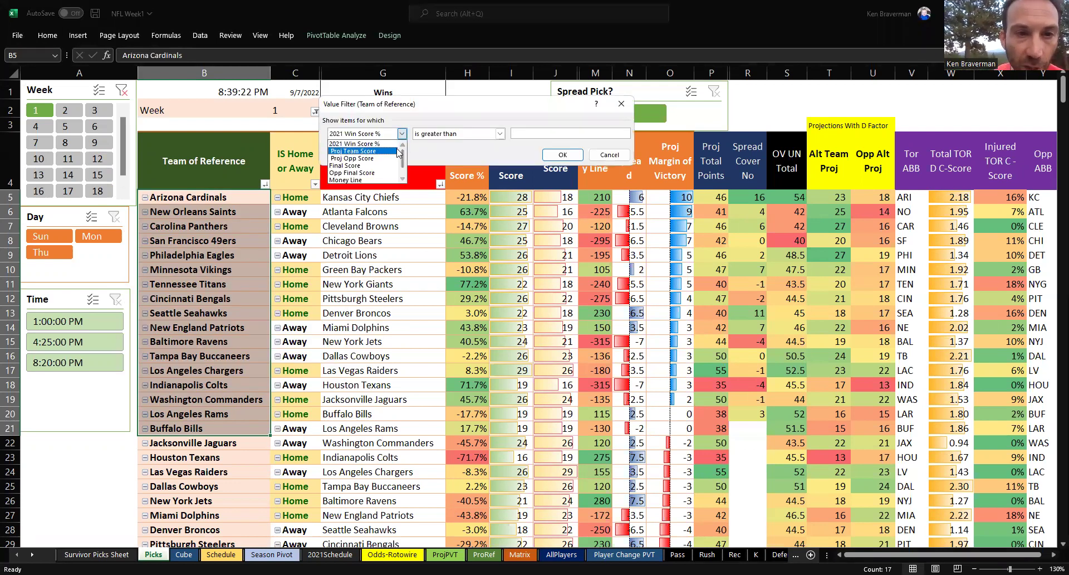
pyautogui.click(403, 179)
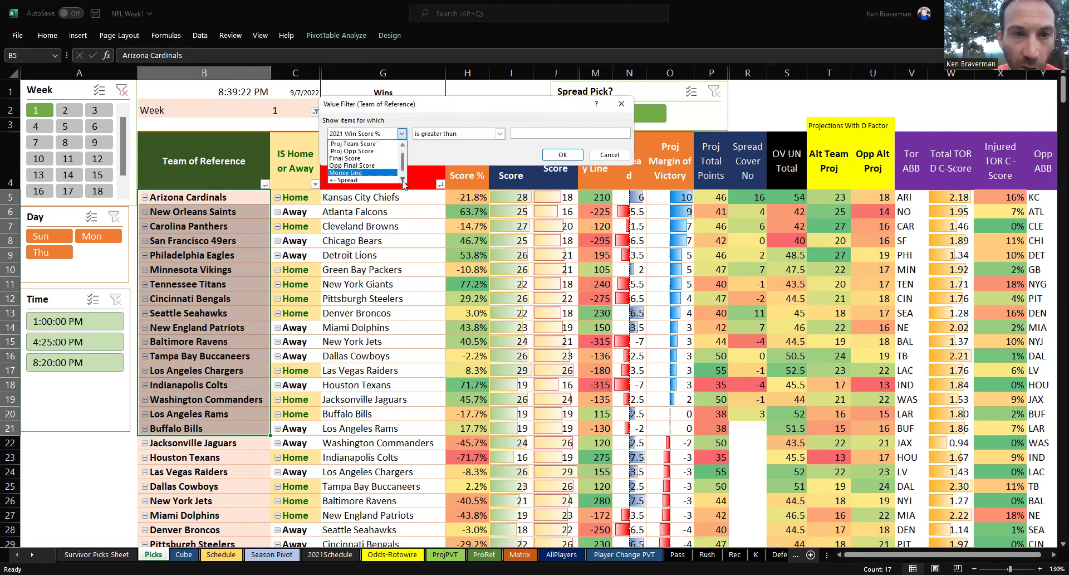
pyautogui.click(402, 179)
pyautogui.click(392, 180)
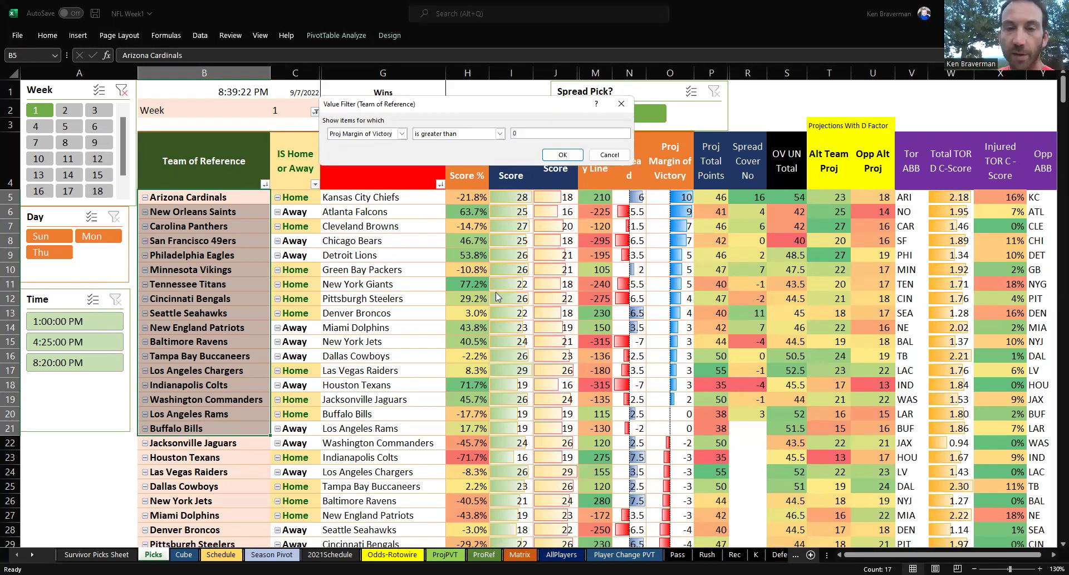
pyautogui.click(563, 154)
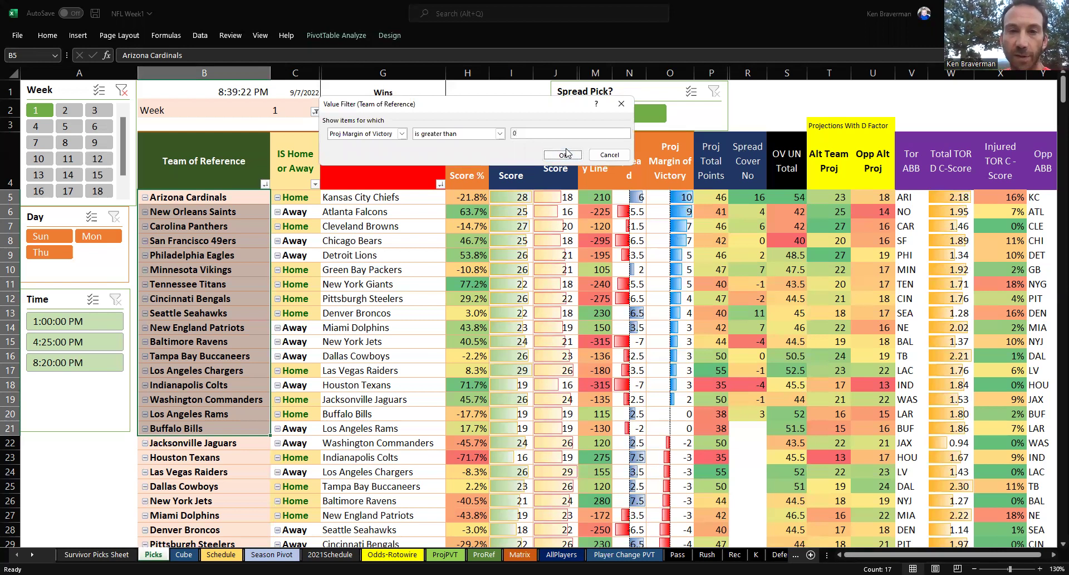
# Step: Check the filtered teams' margins and scores, then widen Money Line column M to fit its header
pyautogui.moveTo(221, 513); pyautogui.dragTo(223, 501)
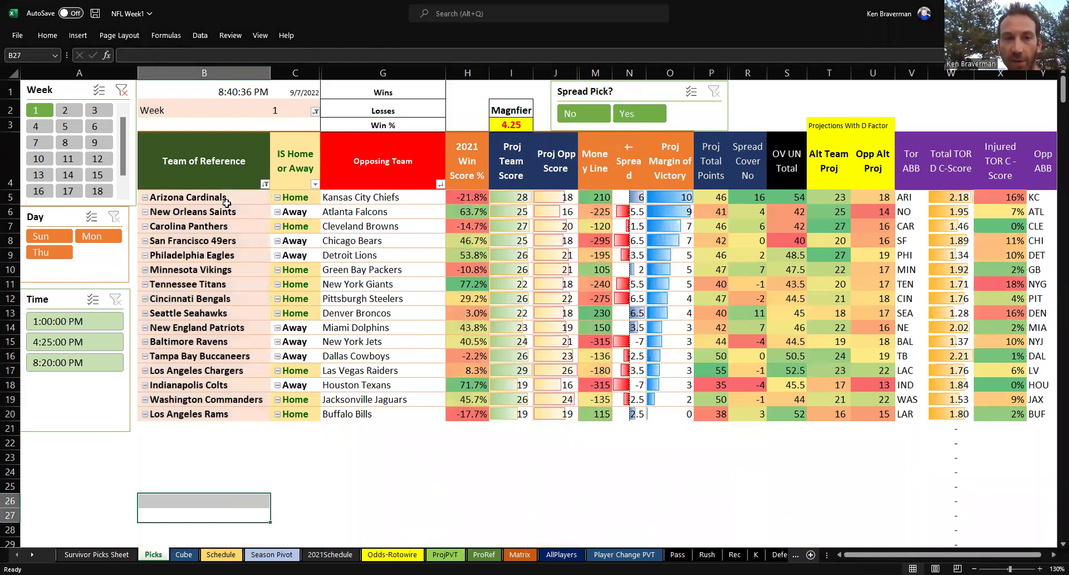
pyautogui.moveTo(228, 197); pyautogui.dragTo(228, 341)
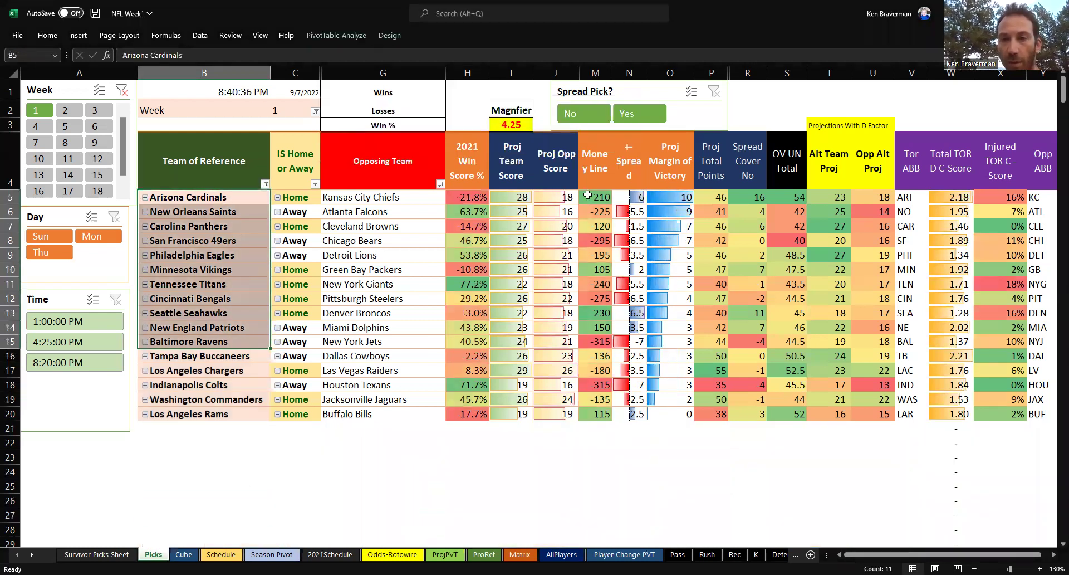
pyautogui.moveTo(659, 199); pyautogui.dragTo(669, 372)
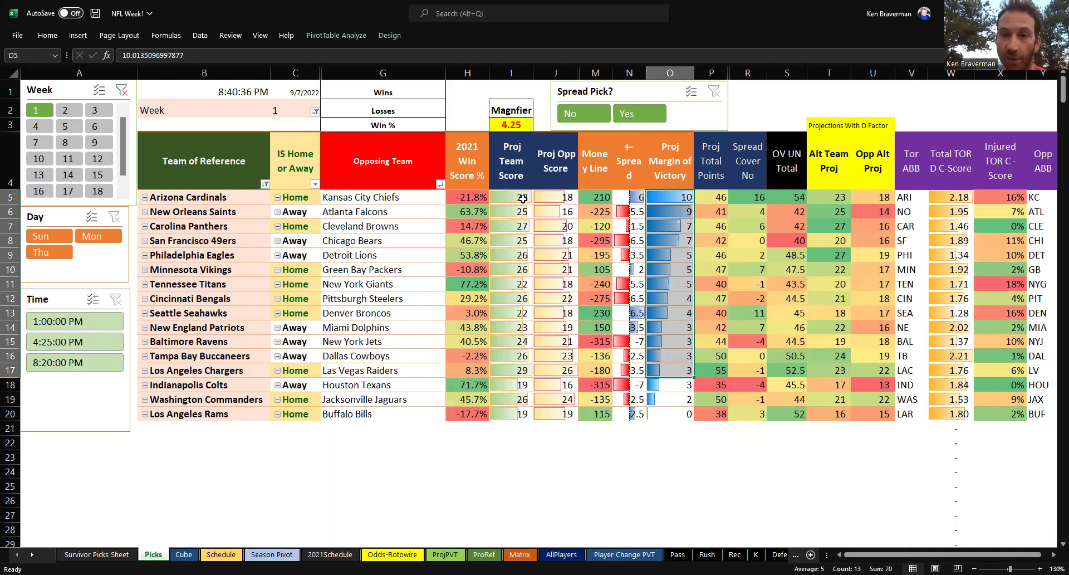
pyautogui.moveTo(523, 199); pyautogui.dragTo(567, 205)
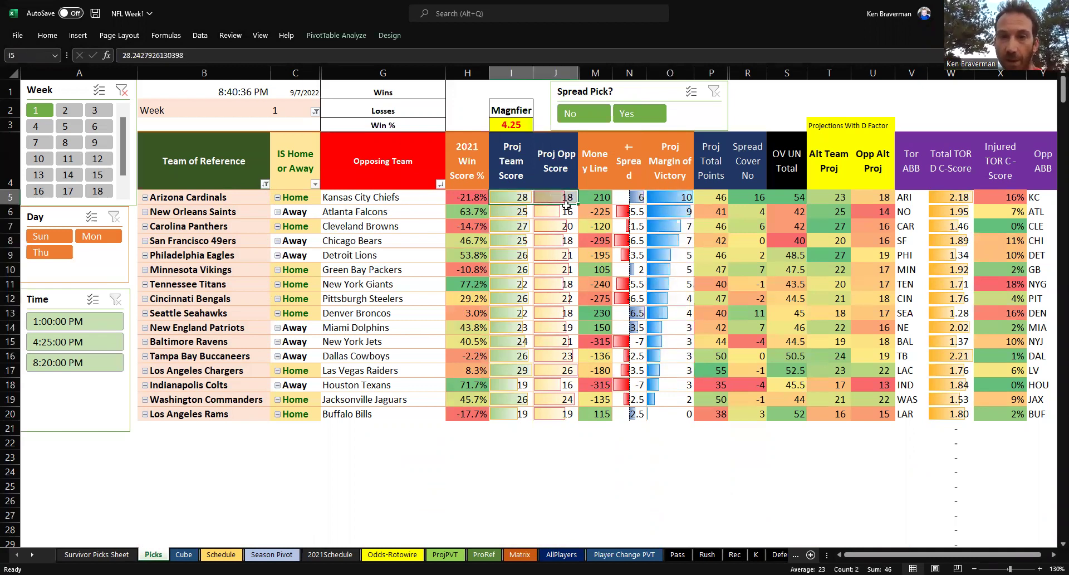
pyautogui.click(596, 201)
pyautogui.moveTo(612, 73); pyautogui.dragTo(617, 81)
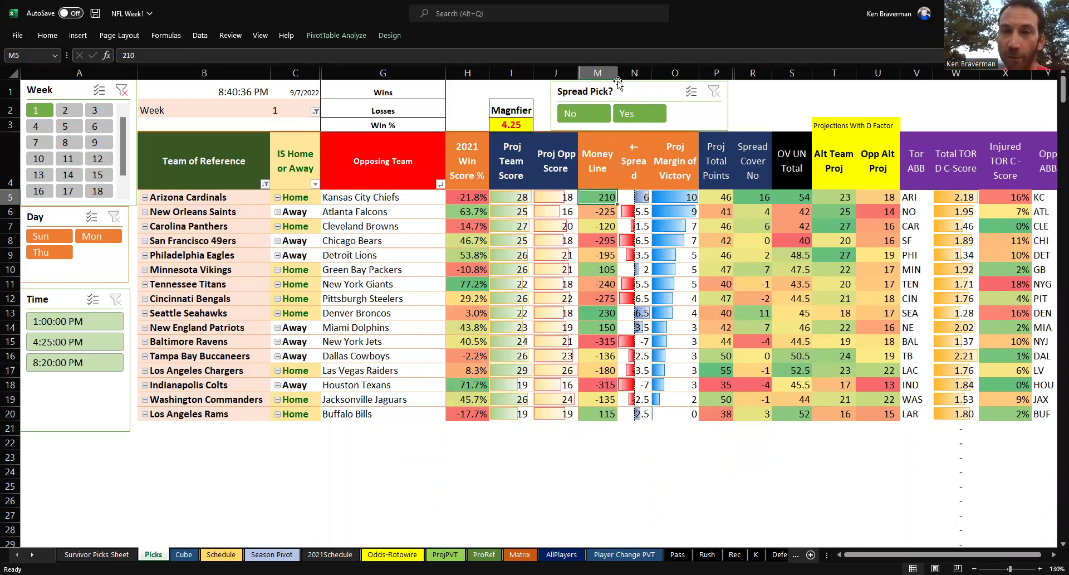